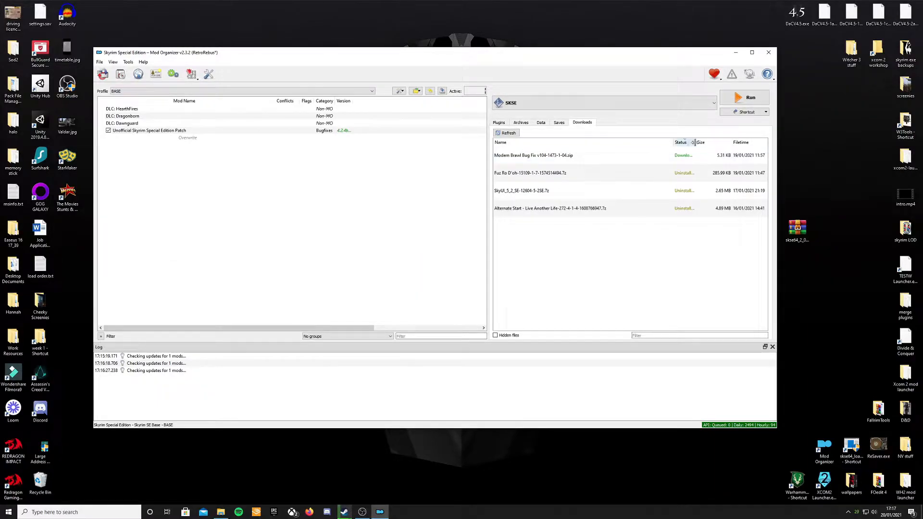
Widen the Status column in the downloads list so each mod's full status fits
left_click(752, 52)
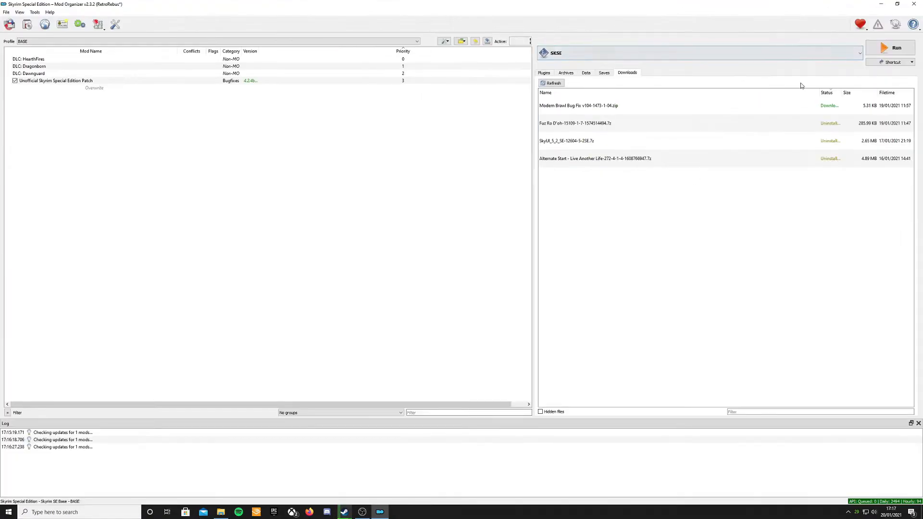
left_click_drag(820, 92, 764, 98)
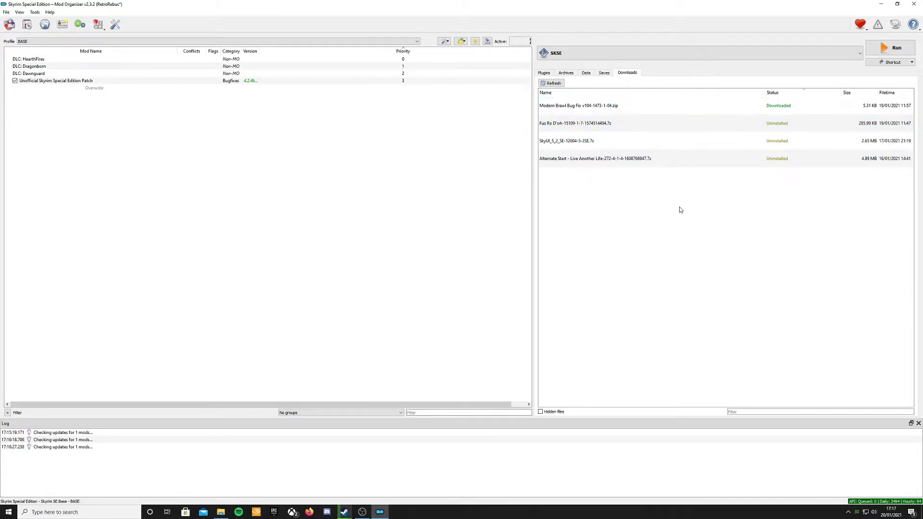
left_click(896, 4)
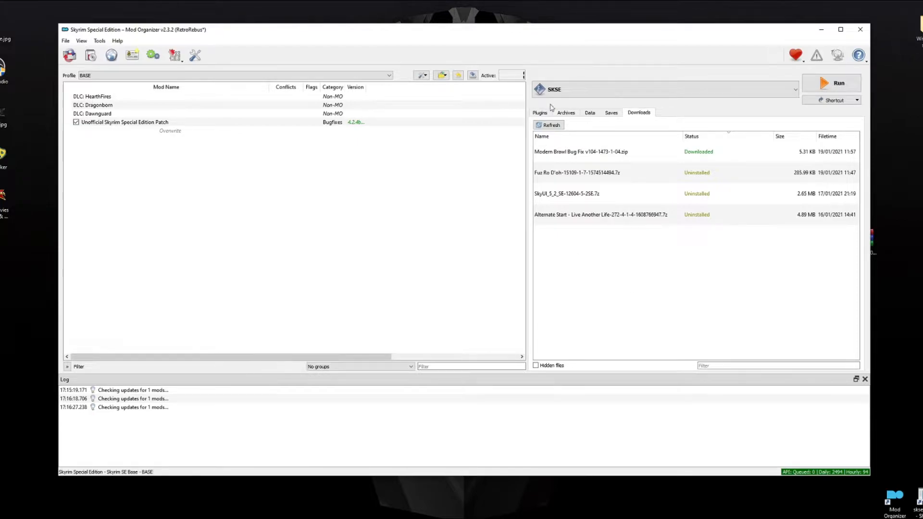
Install the downloaded SkyUI mod under the name SkyUI and enable it in the mod list
double_click(627, 198)
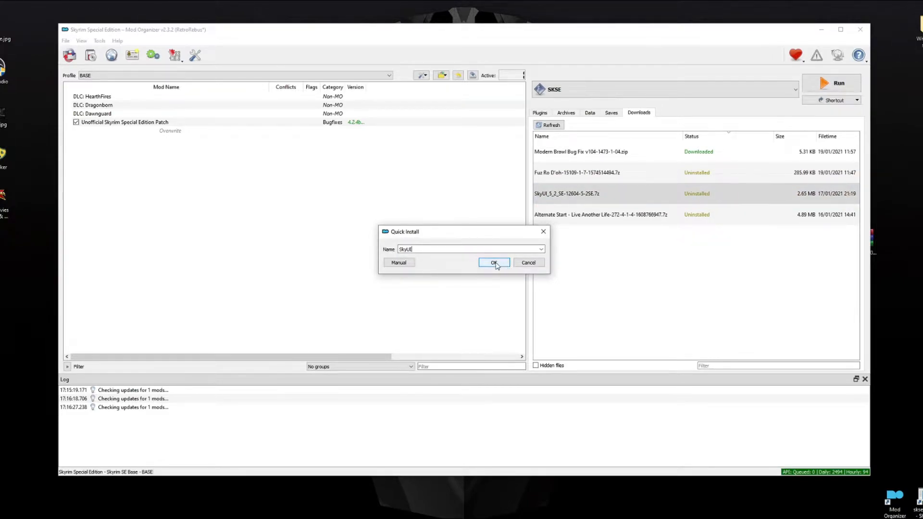
left_click(497, 264)
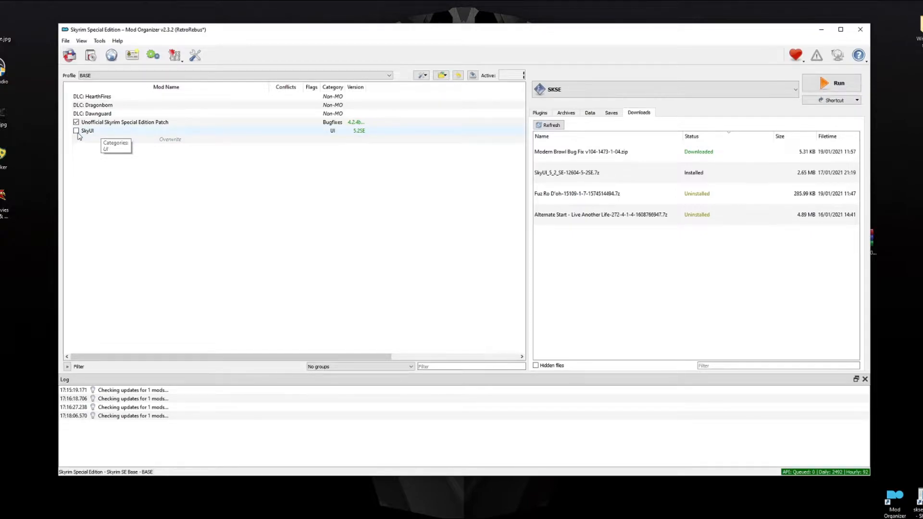
left_click(539, 113)
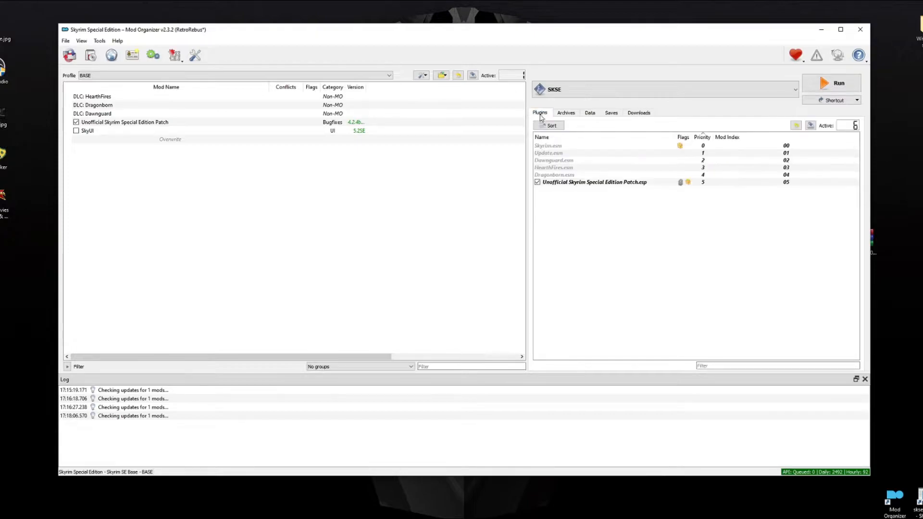
left_click(76, 130)
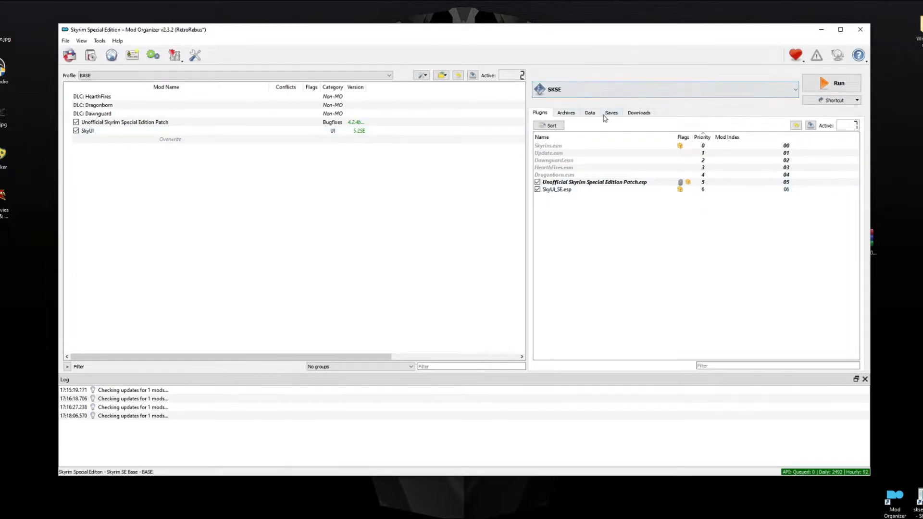
Install the downloaded Fuz Ro D'oh archive under the name Fuz Ro D-oh - Silent Voice
left_click(638, 113)
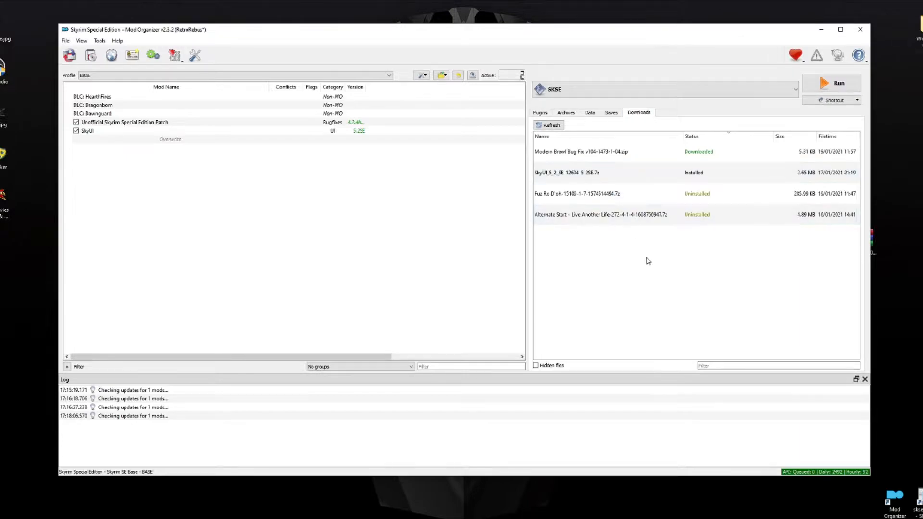
double_click(651, 201)
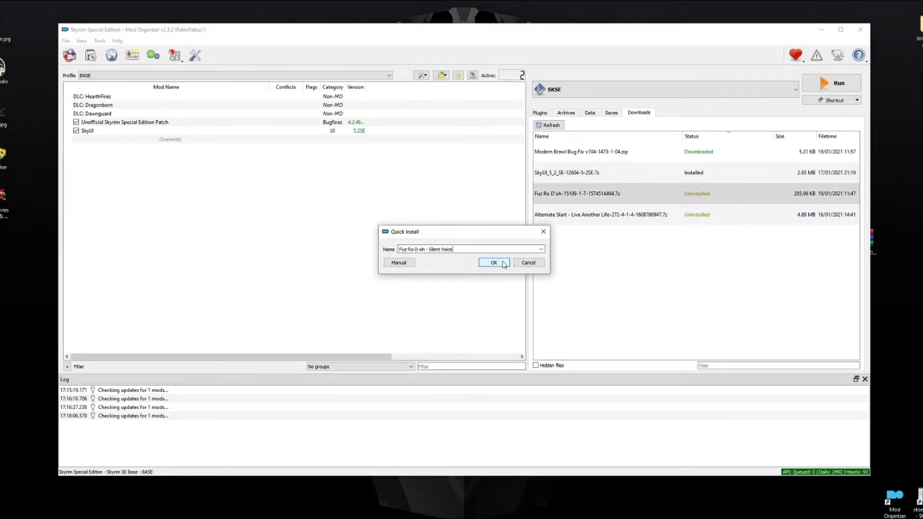
left_click(494, 262)
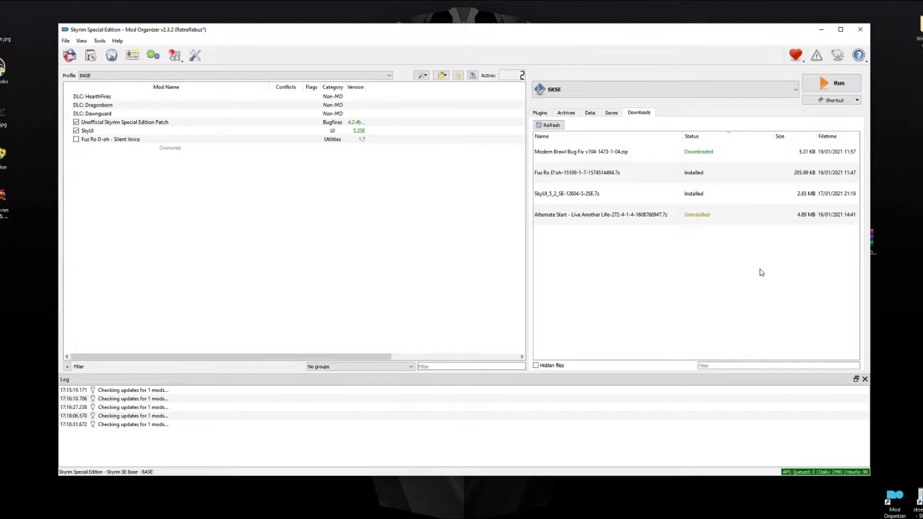
Install the downloaded Alternate Start - Live Another Life - SSE and Modern Brawl Bug Fix mods with their suggested names
double_click(642, 220)
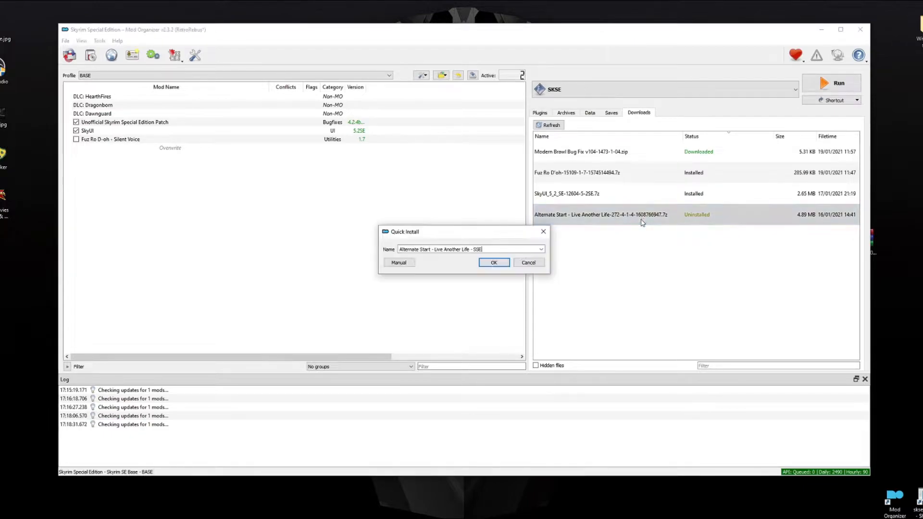
left_click(494, 261)
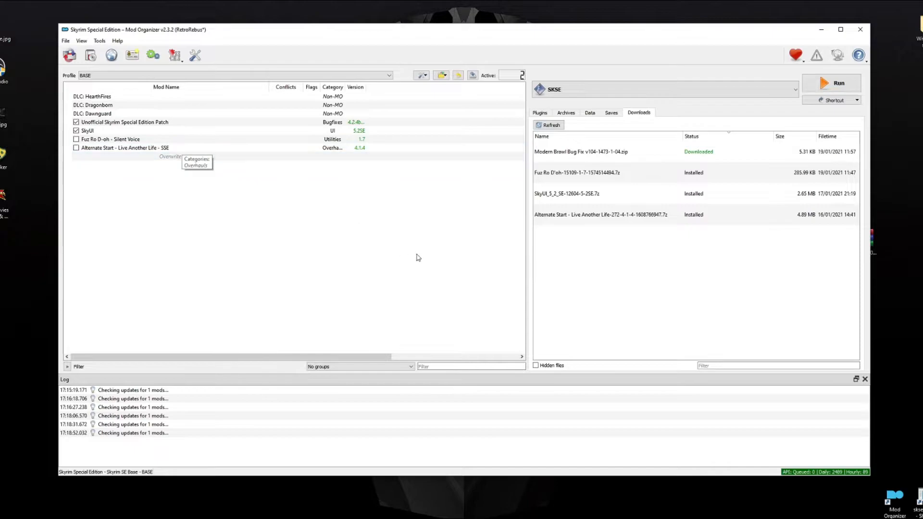
double_click(650, 158)
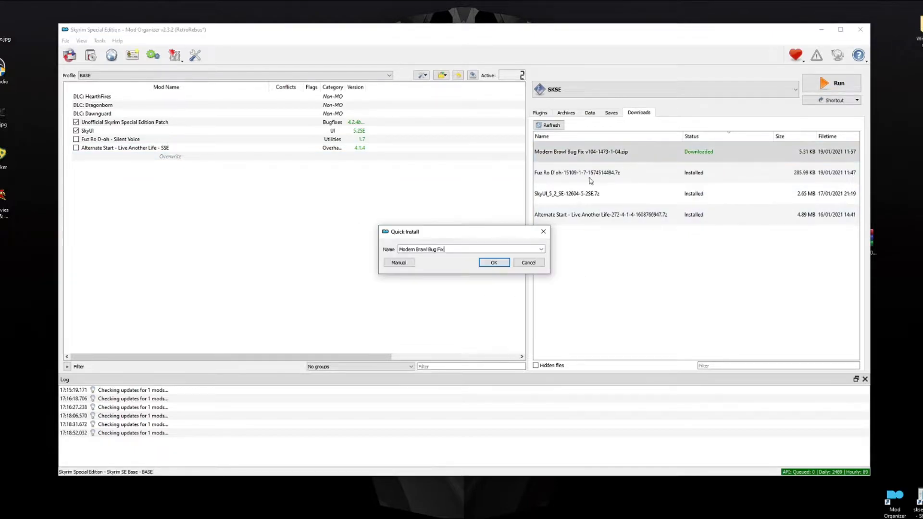
left_click(494, 263)
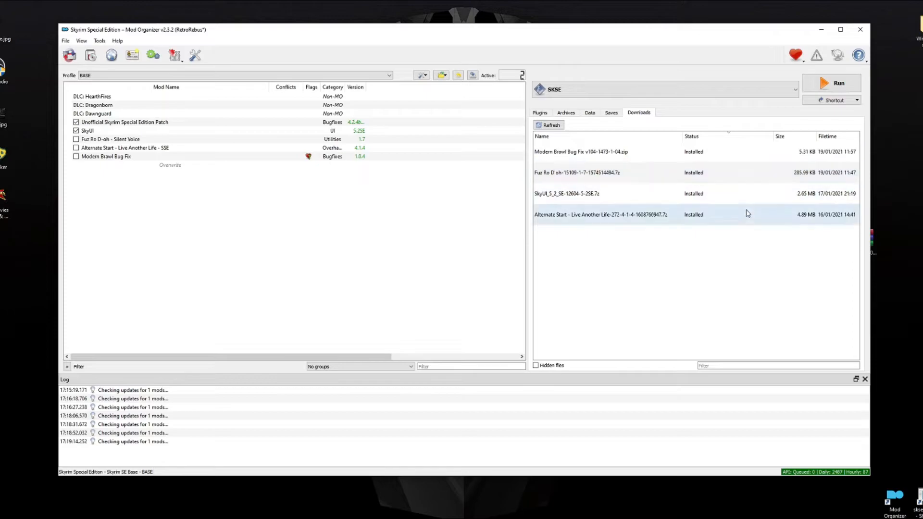
Enable Fuz Ro D-oh - Silent Voice, Alternate Start - Live Another Life - SSE and Modern Brawl Bug Fix together in the mod list
left_click(173, 140)
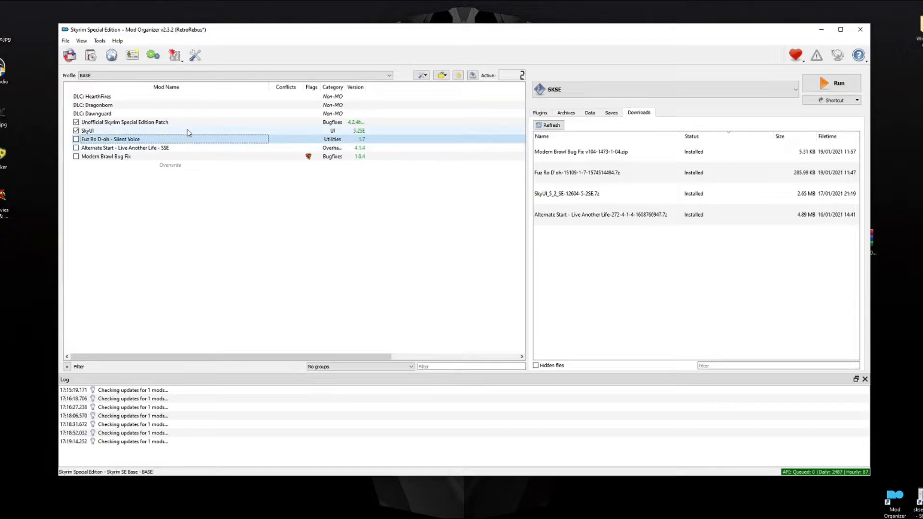
left_click(188, 149, "shift")
left_click(186, 157, "shift")
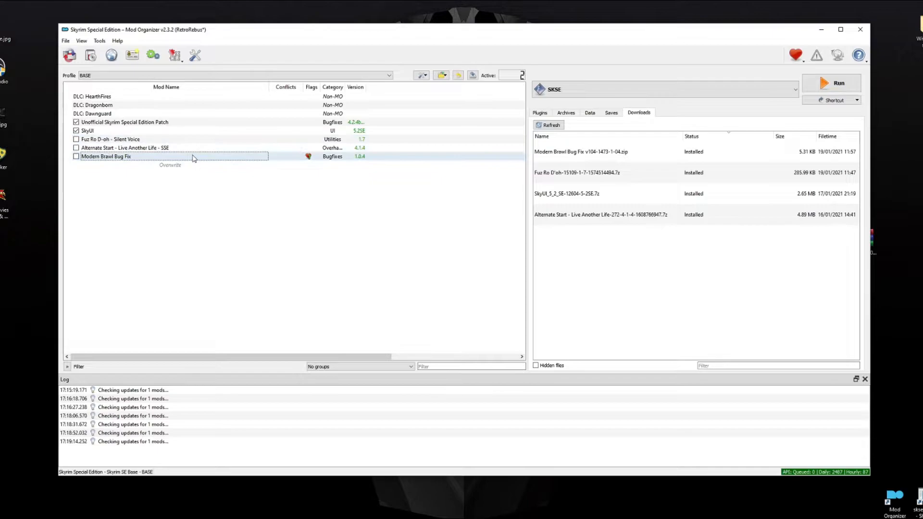
left_click(190, 139)
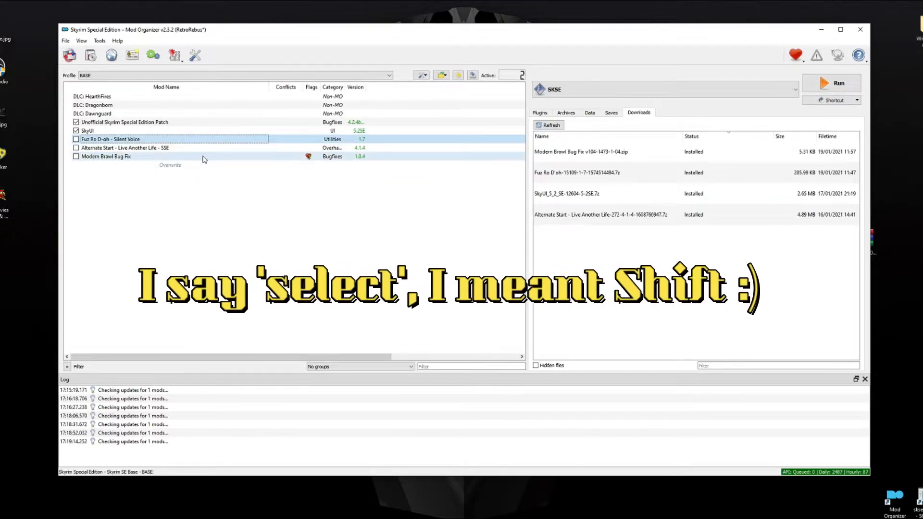
left_click(205, 159, "shift")
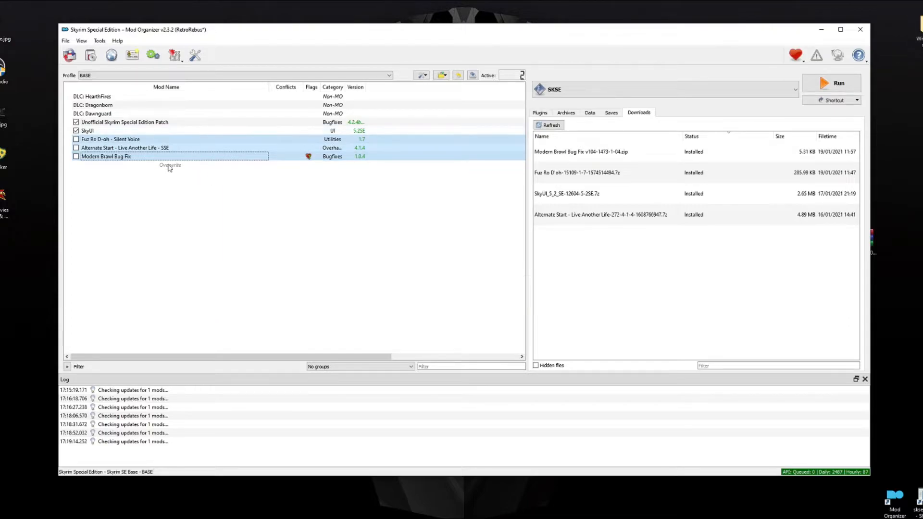
right_click(221, 141)
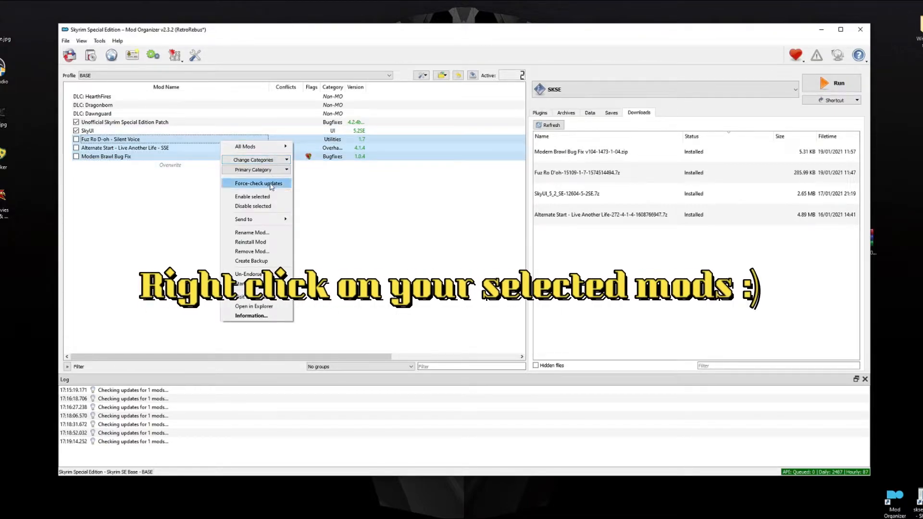
left_click(277, 198)
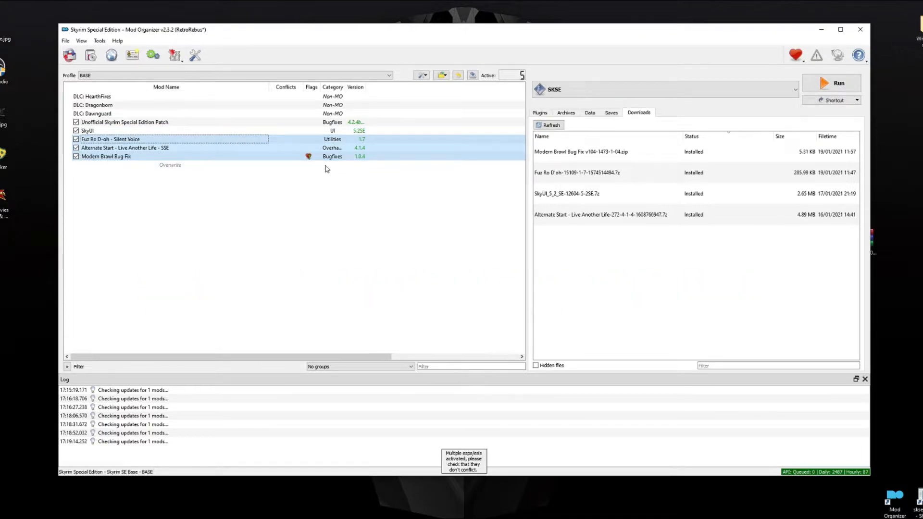
left_click(288, 157)
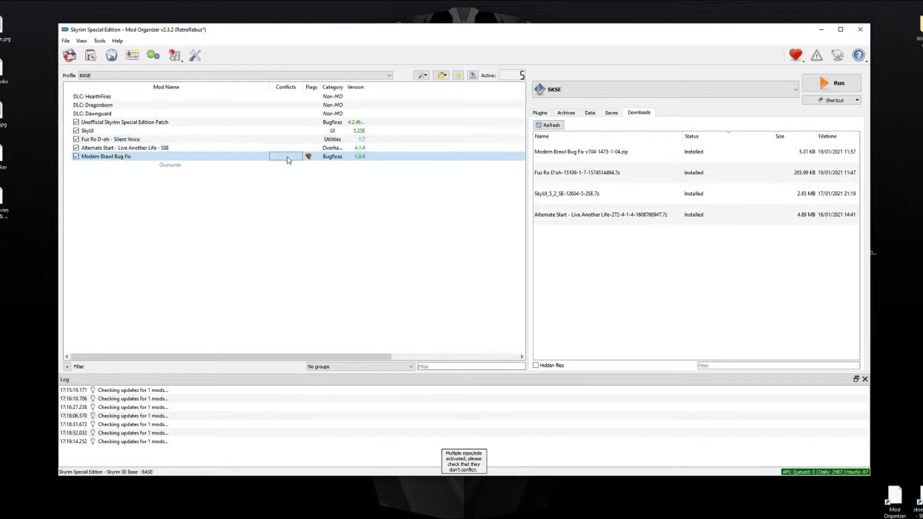
left_click(402, 208)
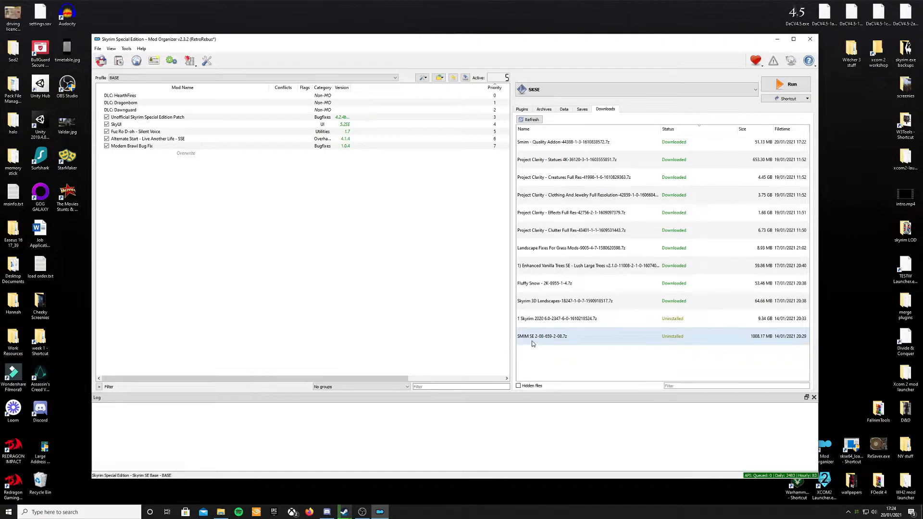
Install the SMIM SE 2-08 download as Static Mesh Improvement Mod with the Skyrim 2016 Special Edition: Everything option
right_click(593, 337)
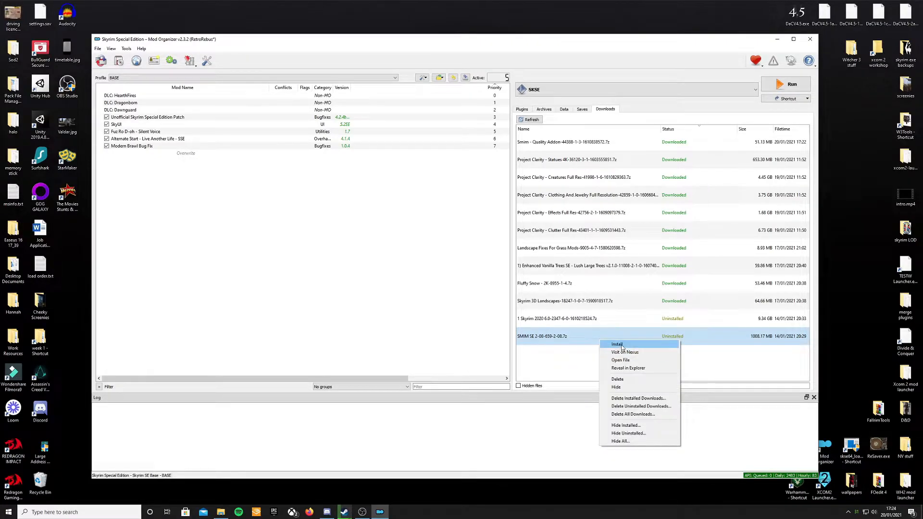
left_click(621, 345)
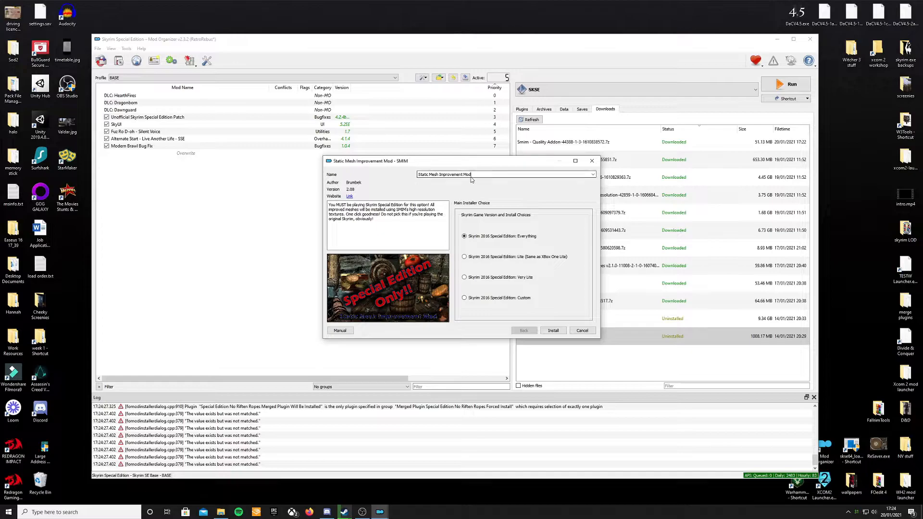
left_click(593, 174)
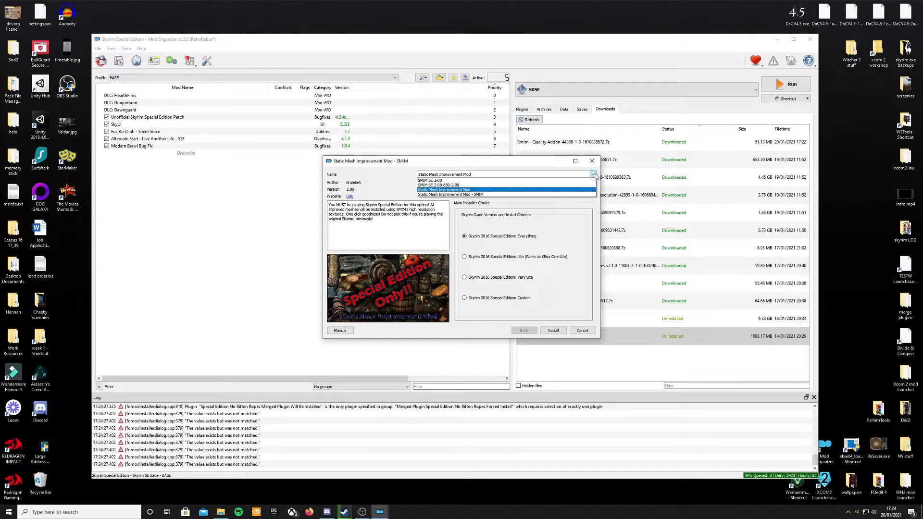
left_click(594, 174)
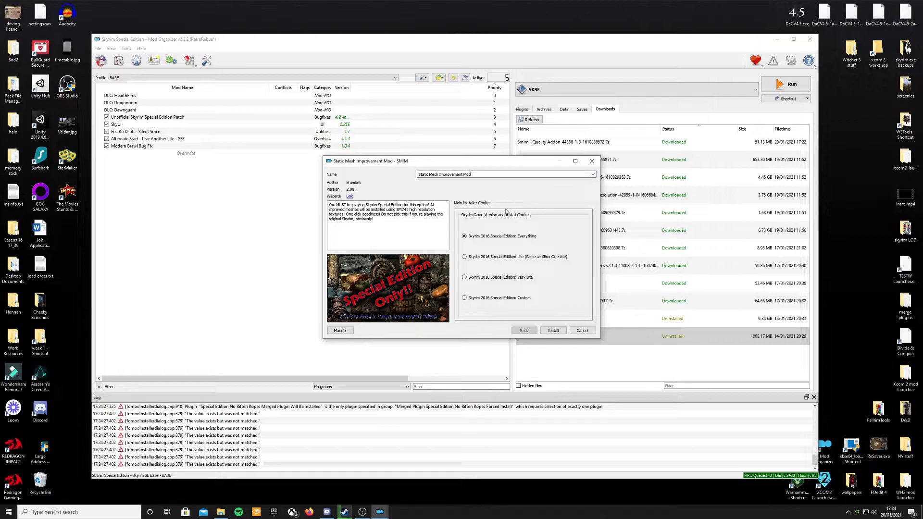
mouse_move(509, 260)
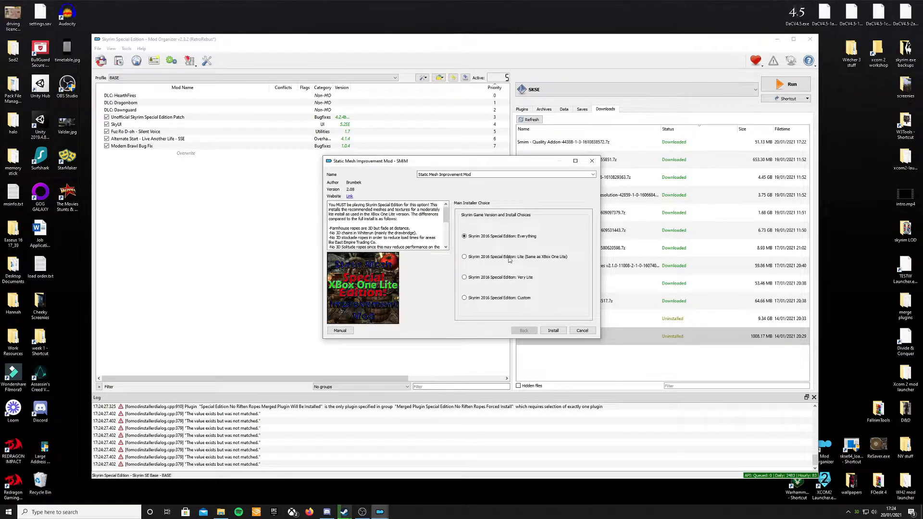
mouse_move(498, 301)
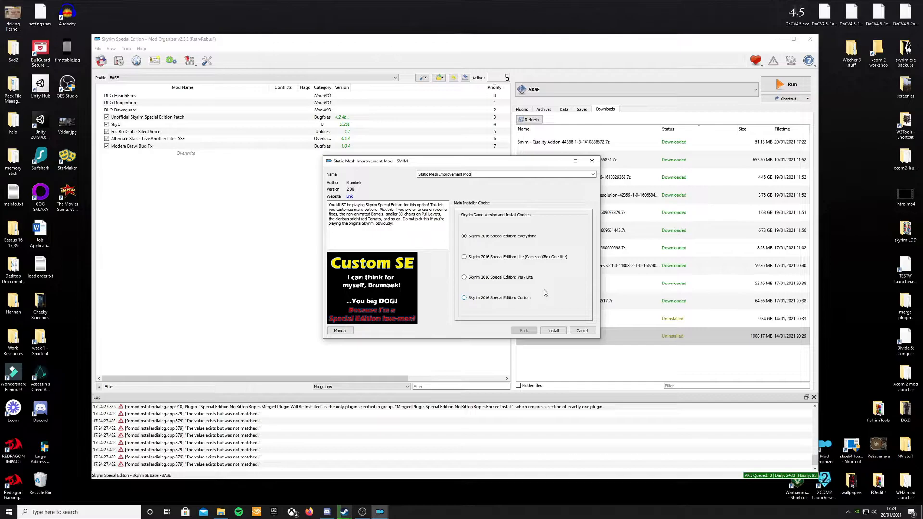
mouse_move(493, 239)
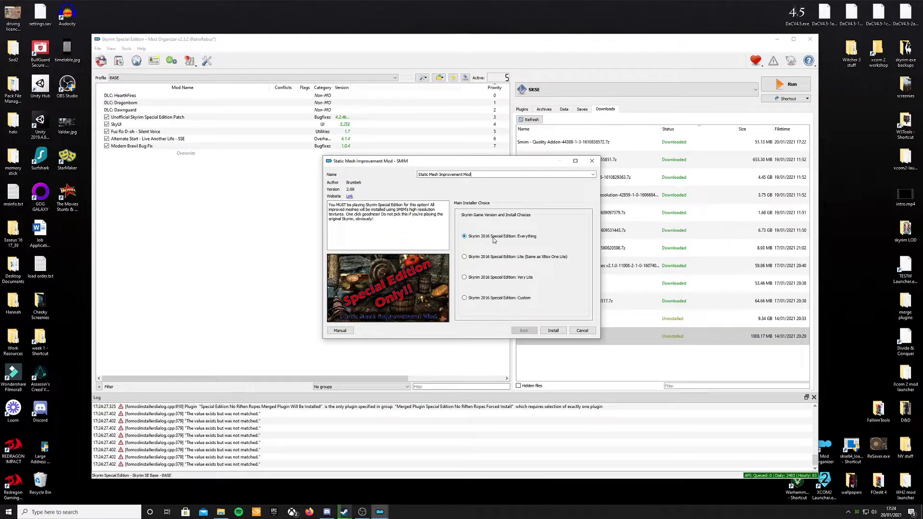
left_click(554, 331)
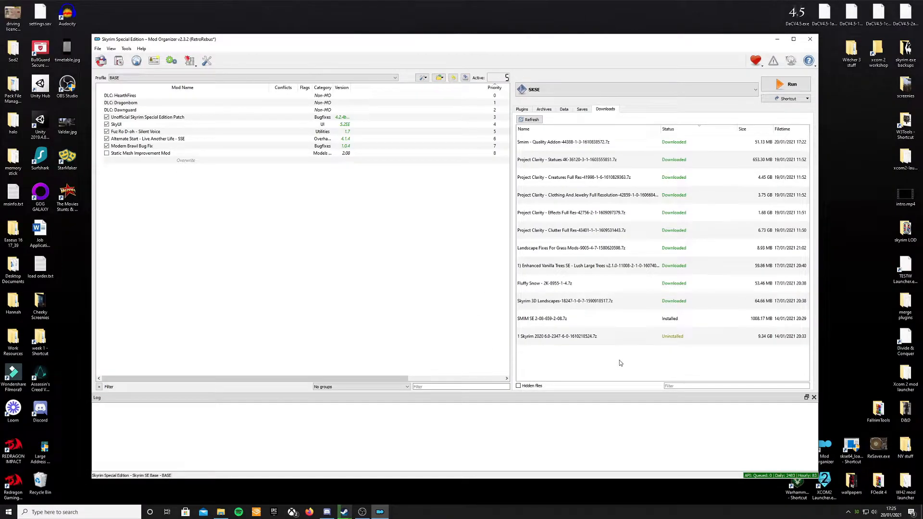
Install the downloaded SMIM Quality Addon, followed by the Skyrim 2020 6.0 texture mod, with their suggested names
double_click(630, 143)
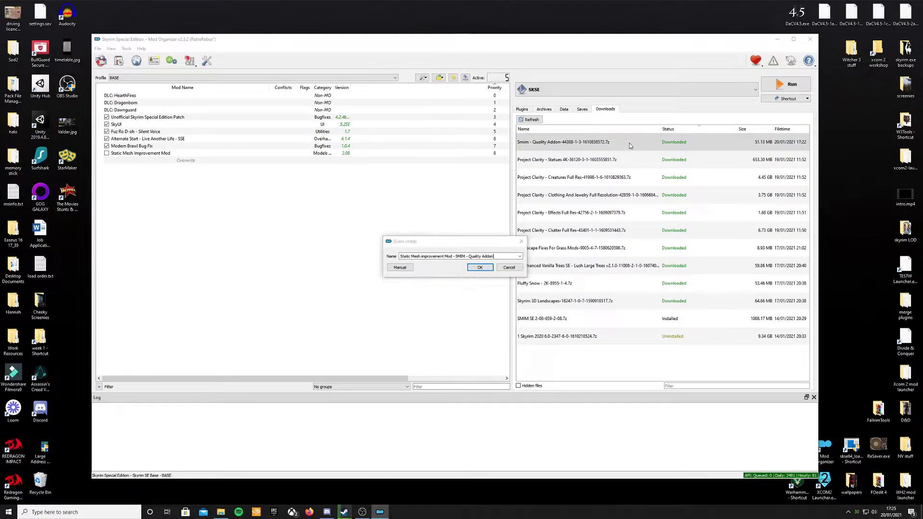
left_click(481, 269)
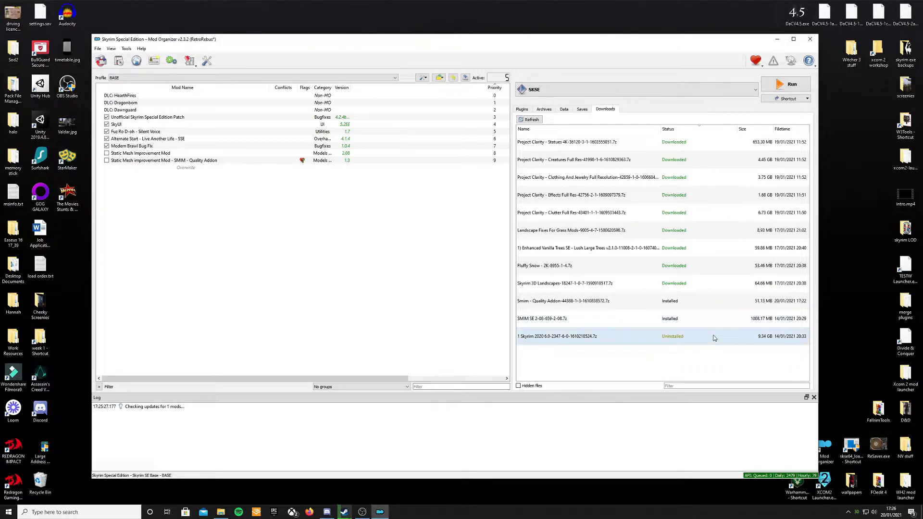
double_click(713, 338)
left_click(480, 268)
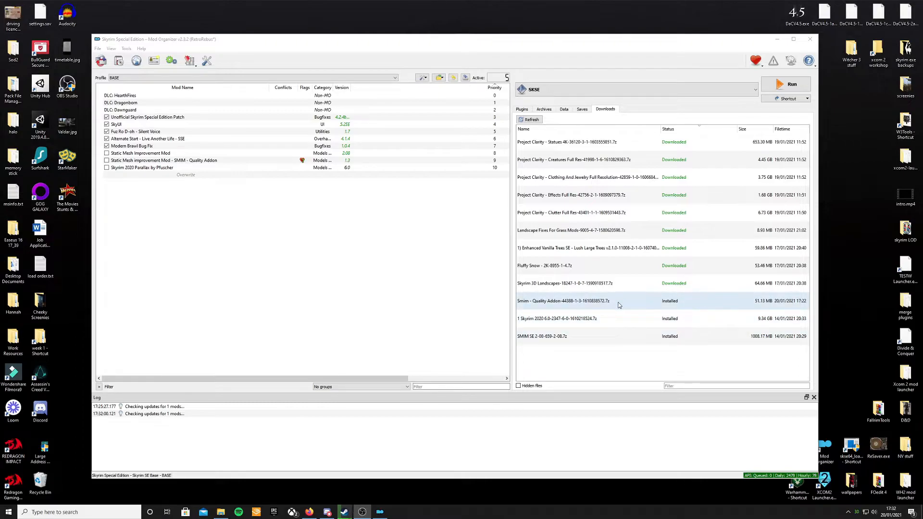
Install the downloaded Project Clarity - Statues 4K archive under the name Project Clarity - Statue Textures Redone
double_click(633, 144)
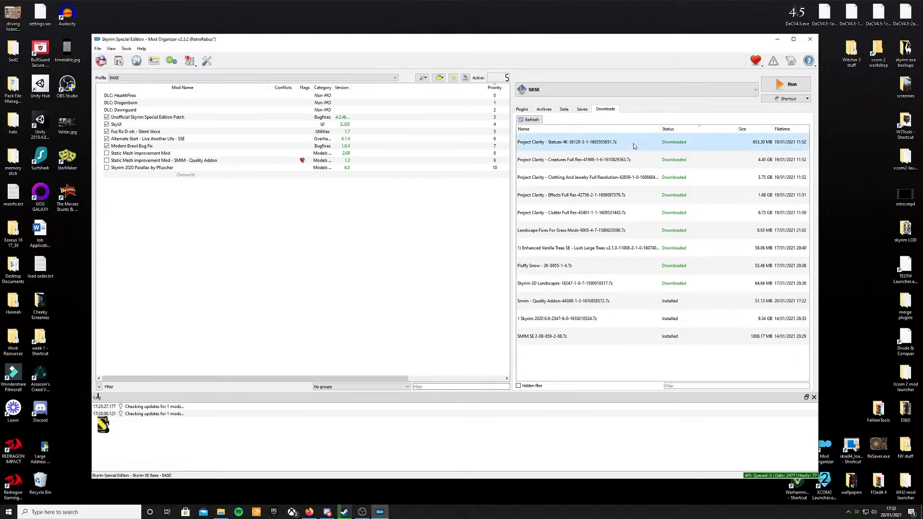
left_click(479, 269)
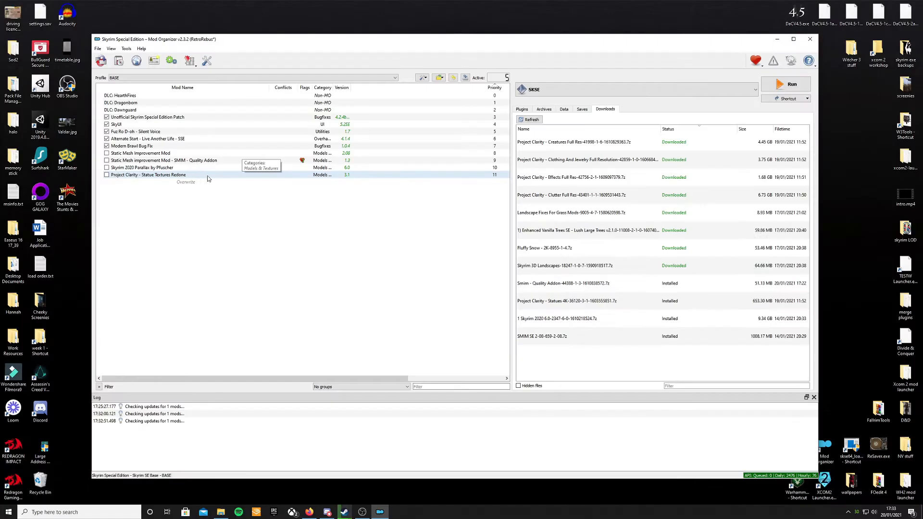
Install the downloaded Project Clarity - Creatures Full Res and Project Clarity - Armor Full Resolution archives with their suggested names
double_click(571, 148)
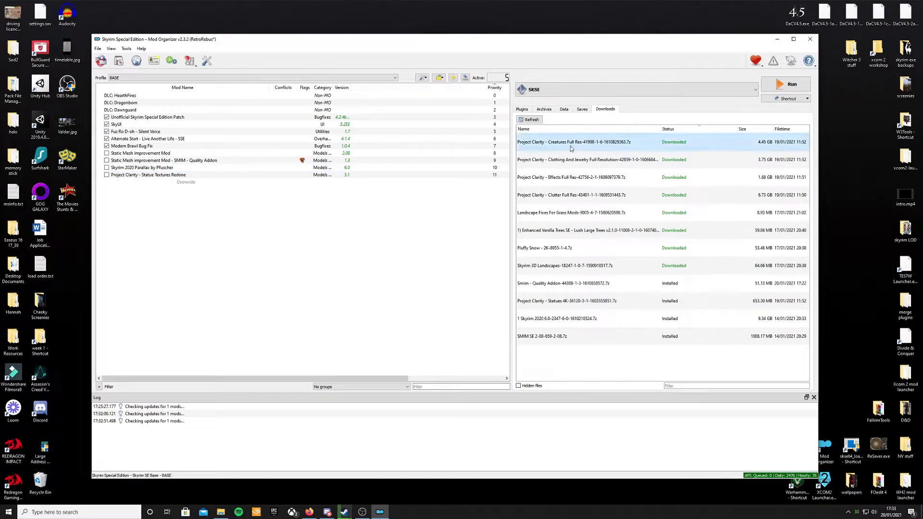
left_click(489, 271)
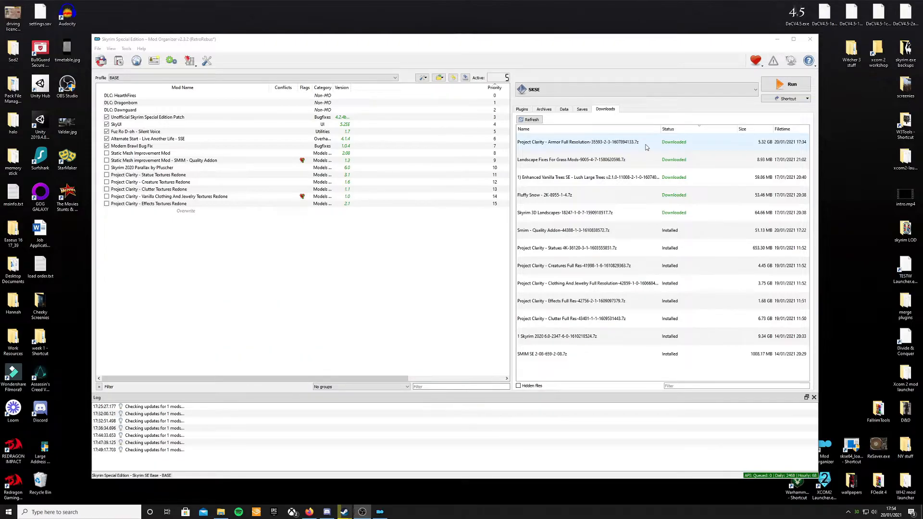
double_click(646, 147)
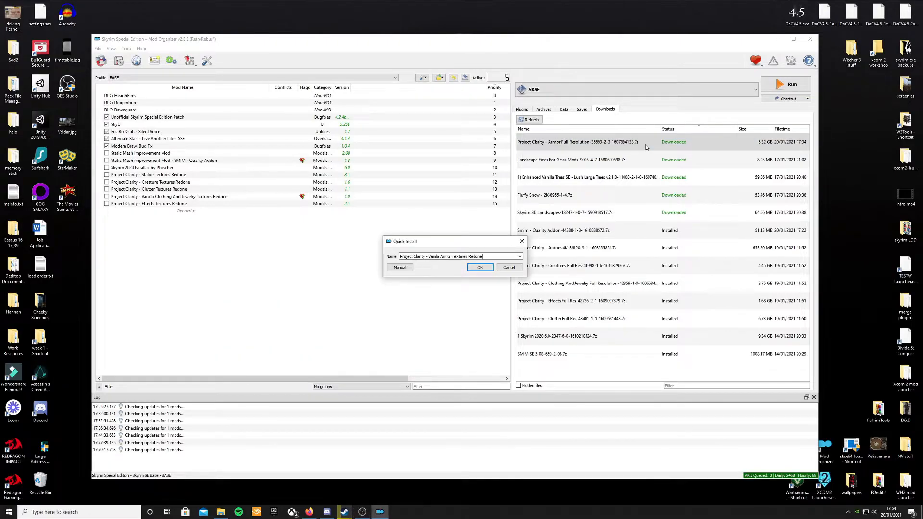
left_click(482, 271)
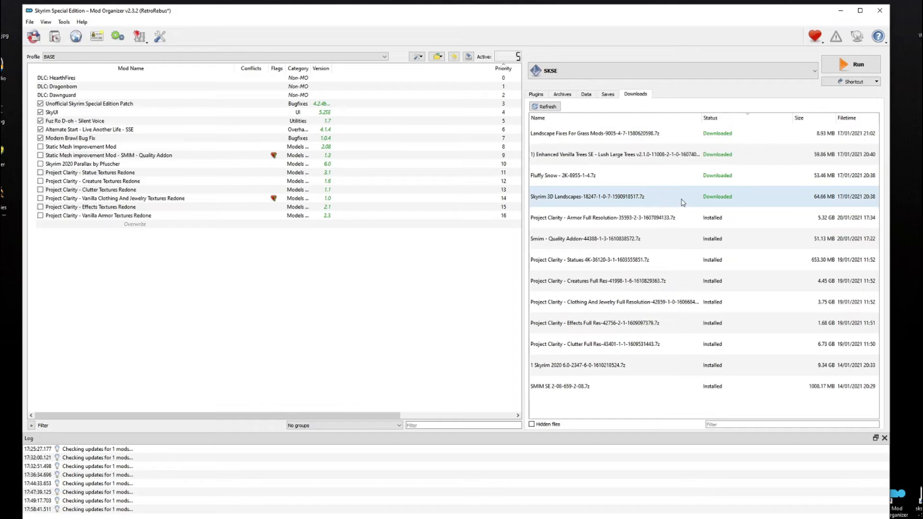
Install the downloaded Skyrim 3D Landscapes archive with its suggested name
left_click(682, 202)
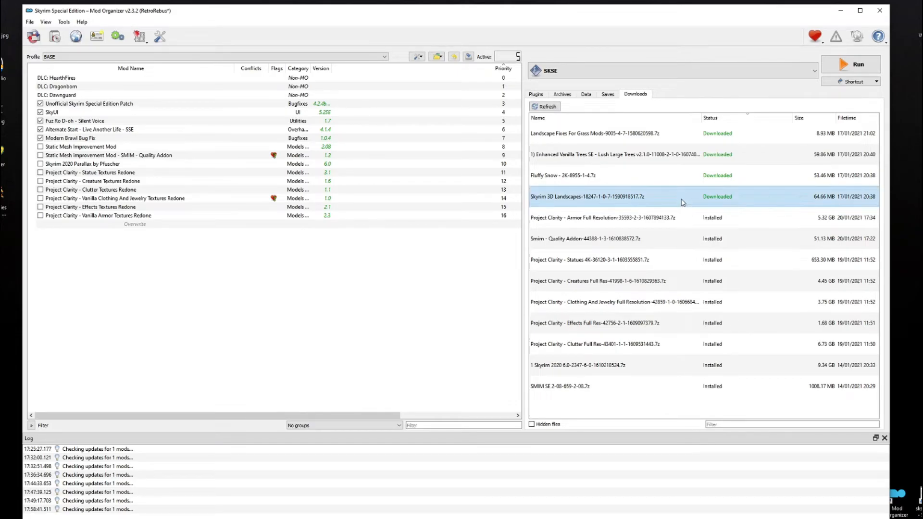
double_click(683, 202)
left_click(495, 289)
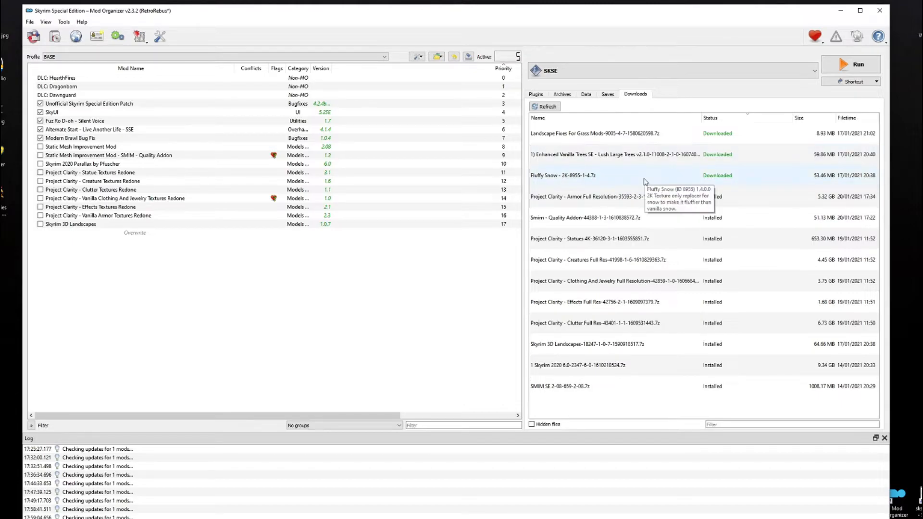
Install Enhanced Vanilla Trees SE - Lush Large with Enhanced Vanilla Meshes, no optional addons and the Billboards tree LOD option
double_click(650, 156)
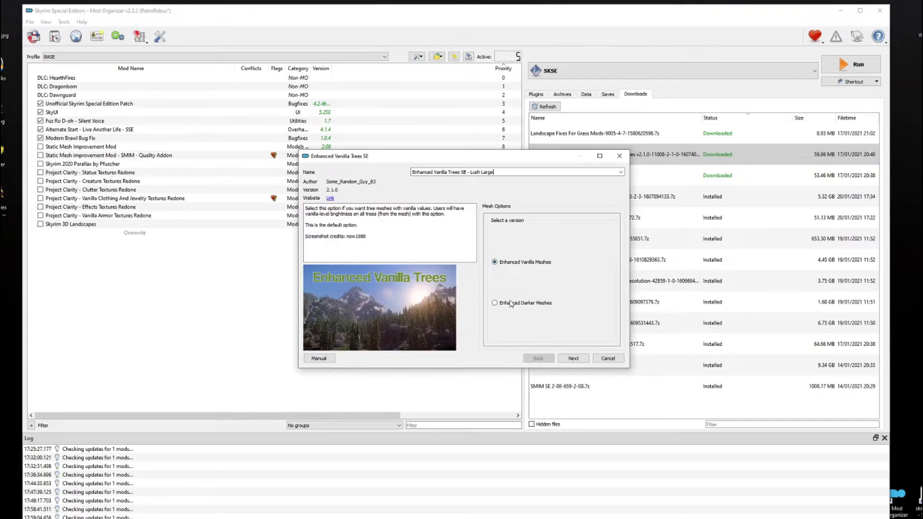
mouse_move(510, 302)
mouse_move(505, 263)
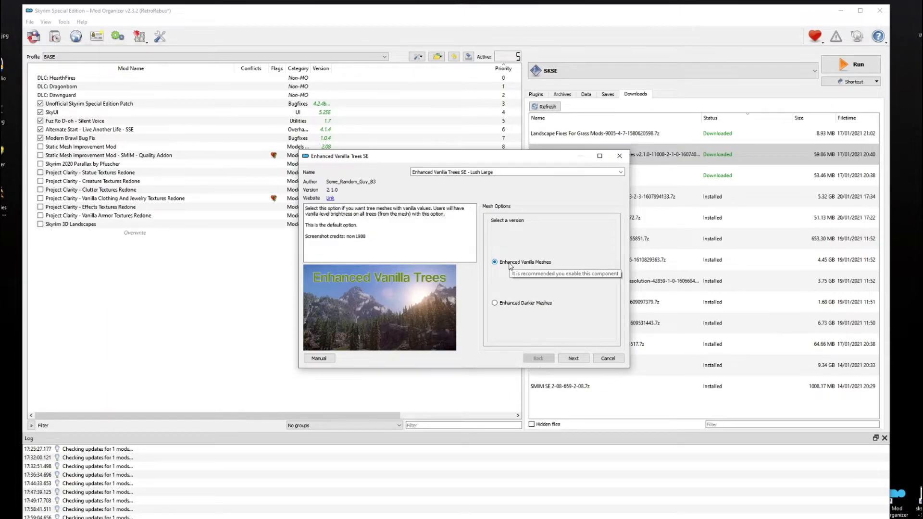
left_click(574, 359)
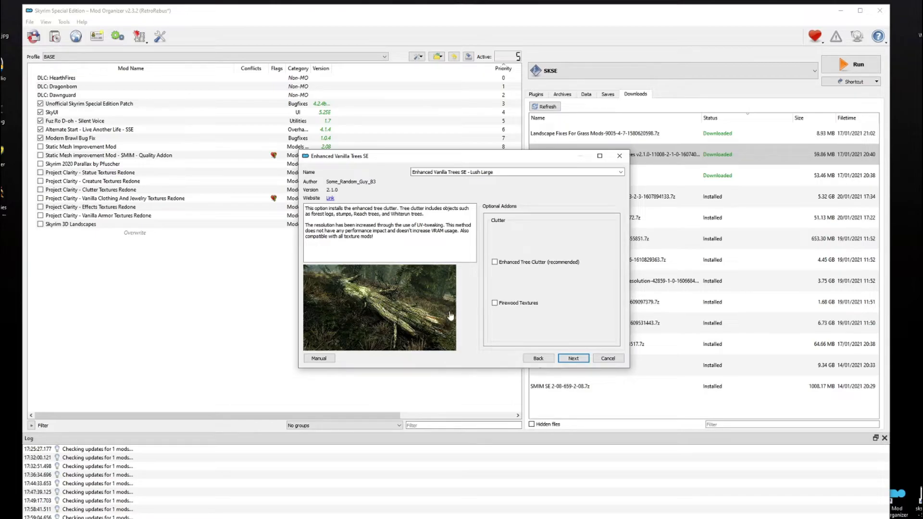
left_click(574, 359)
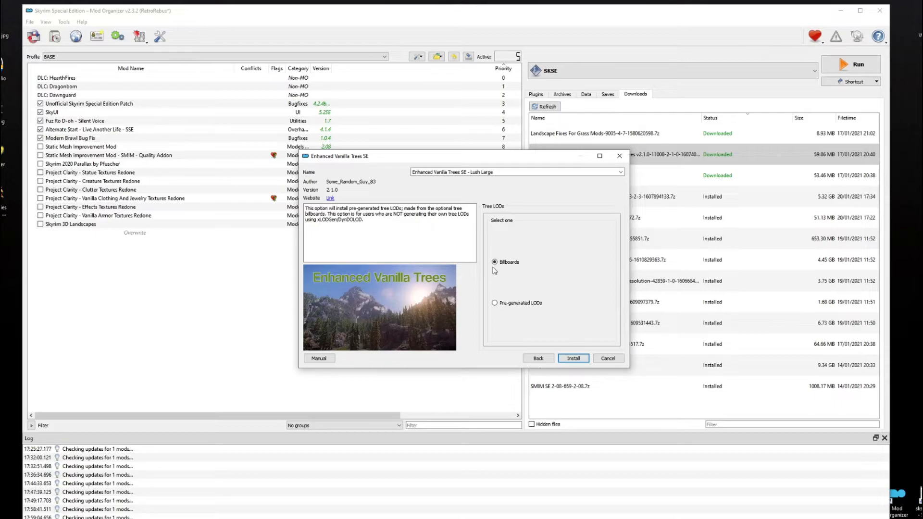
mouse_move(498, 263)
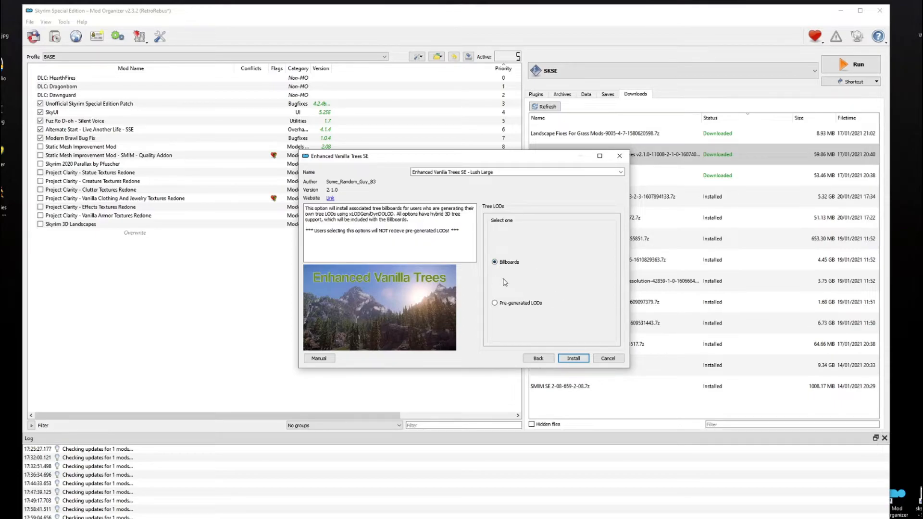
left_click(573, 358)
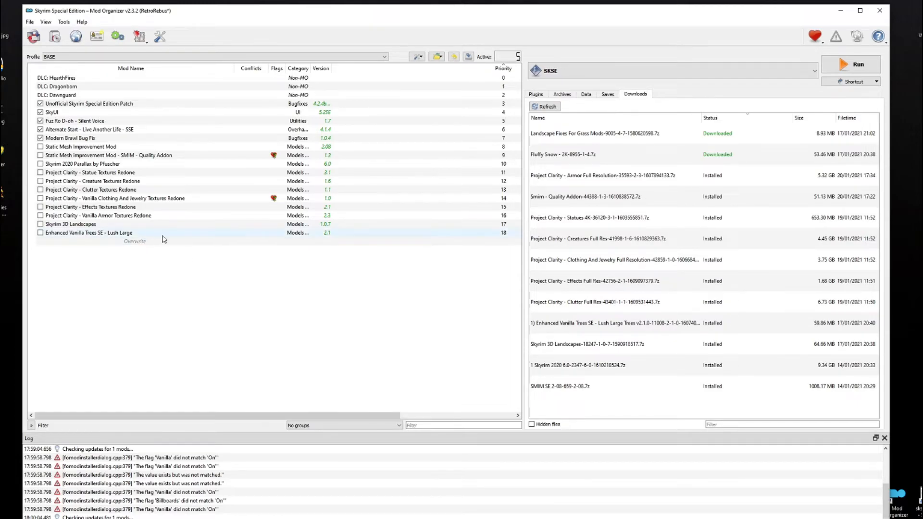
Install the downloaded Landscape Fixes For Grass Mods, followed by Fluffy Snow - 2K, with their suggested names
double_click(678, 142)
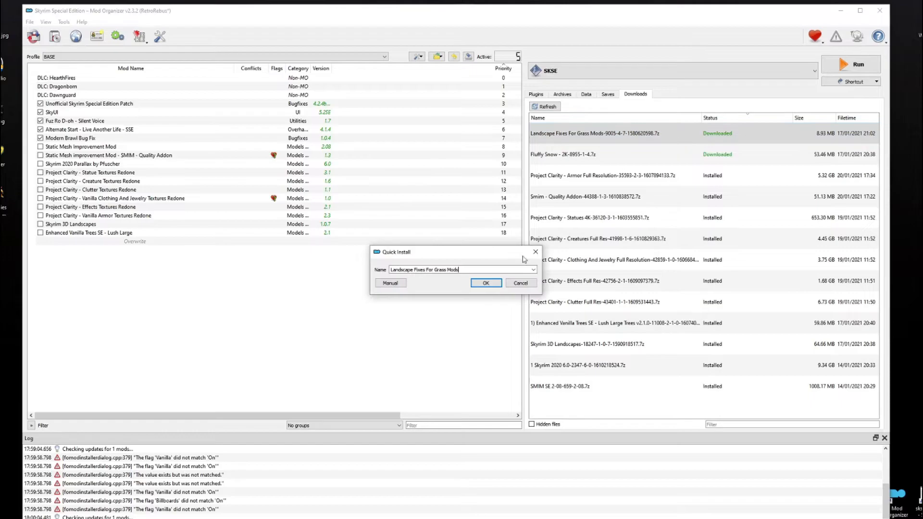
left_click(483, 284)
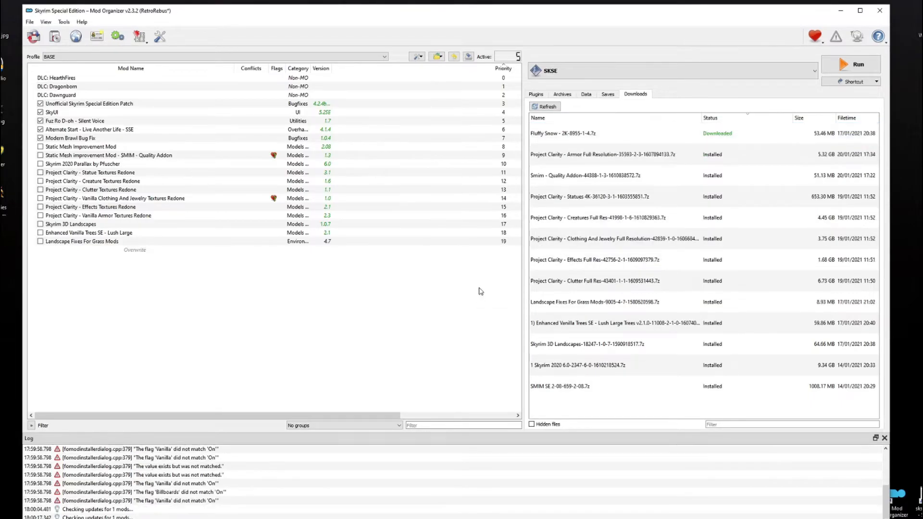
double_click(640, 138)
key("Return")
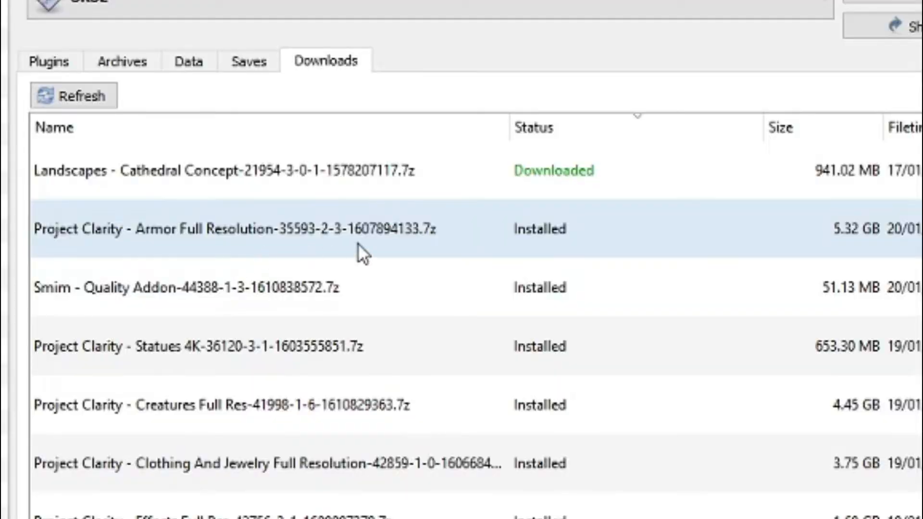
Install Landscapes - Cathedral Concept with the Full Install, Brown Tundra and Blended Roads options
mouse_move(453, 174)
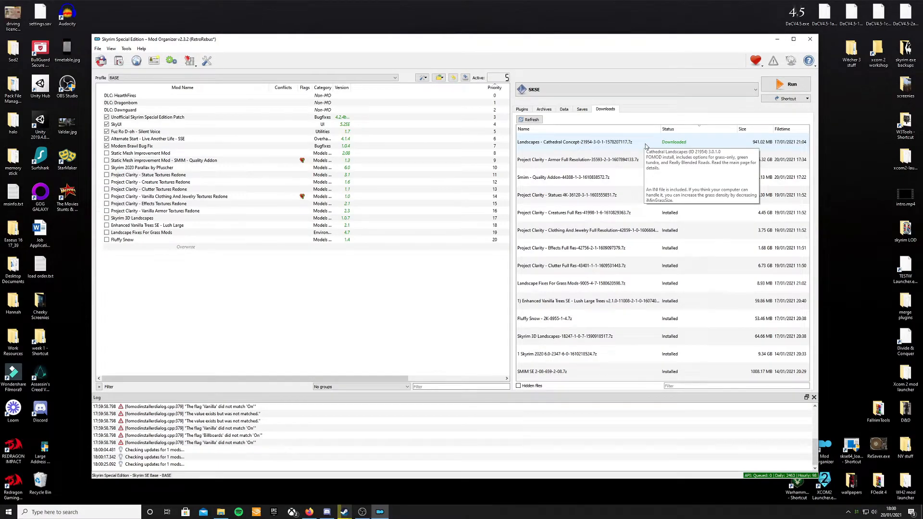
double_click(646, 143)
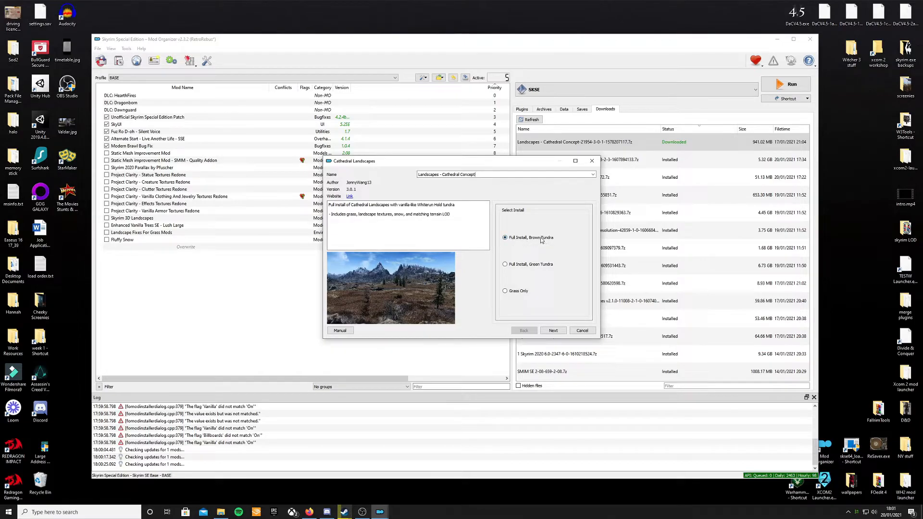
left_click(555, 331)
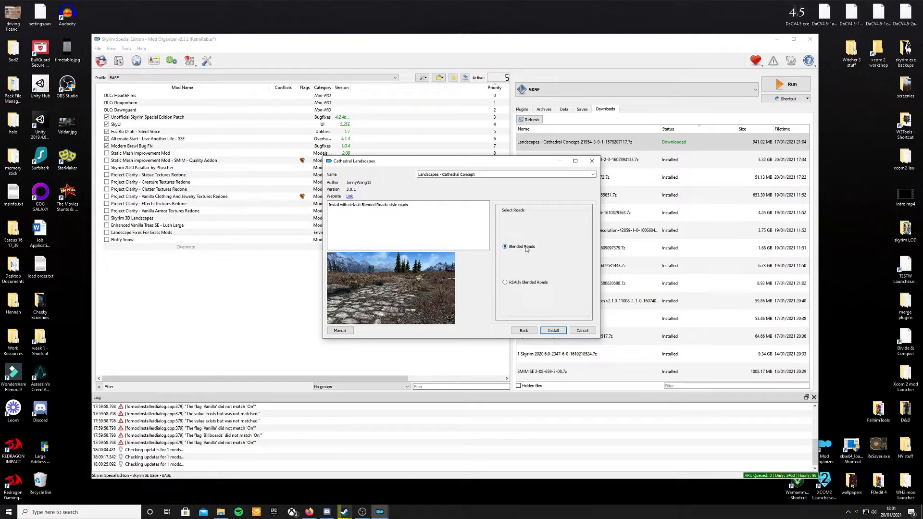
left_click(553, 330)
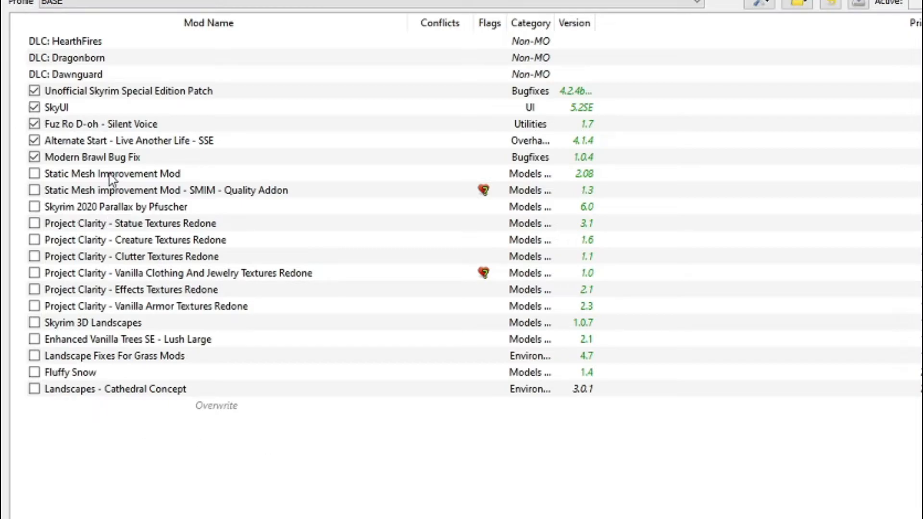
Enable all mods from Static Mesh Improvement Mod through Landscapes - Cathedral Concept together in the mod list
left_click(261, 393)
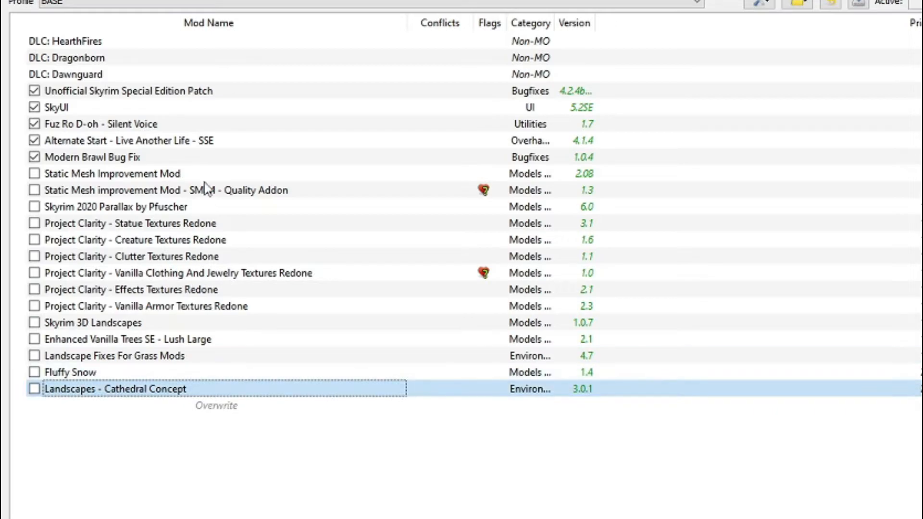
left_click(235, 175, "shift")
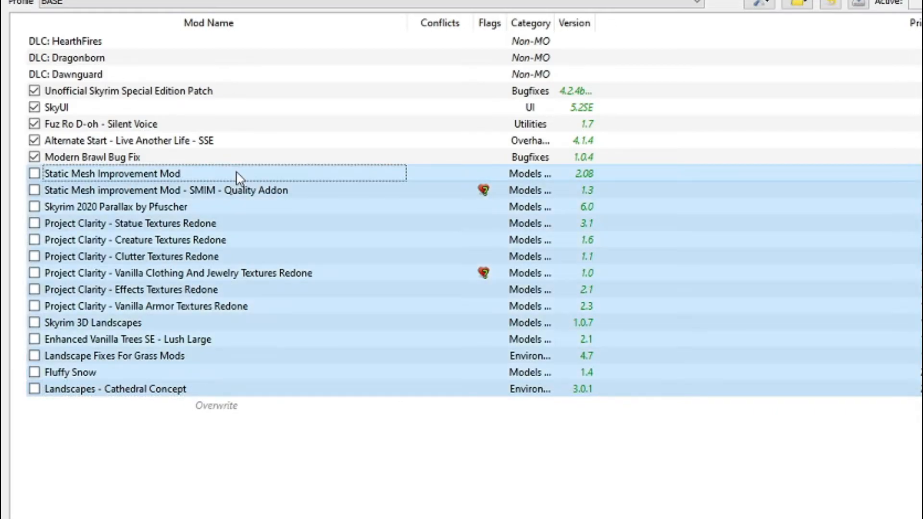
right_click(325, 323)
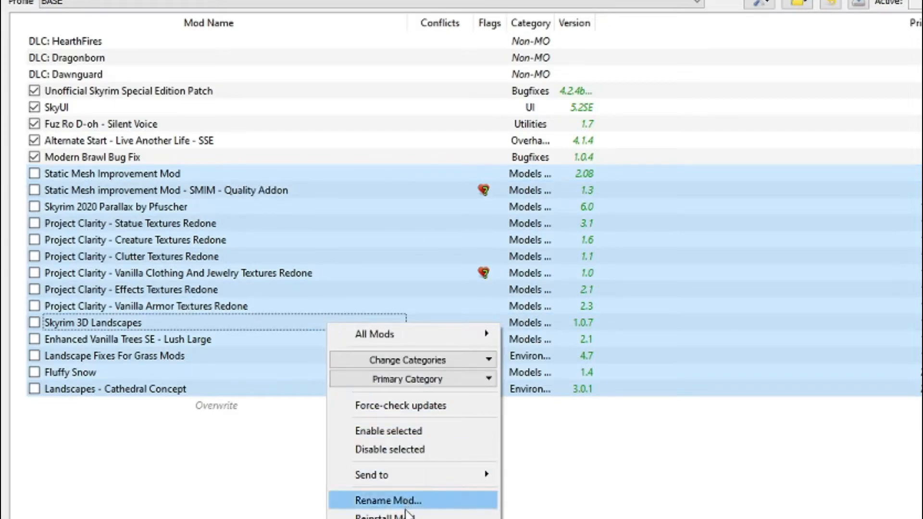
left_click(431, 433)
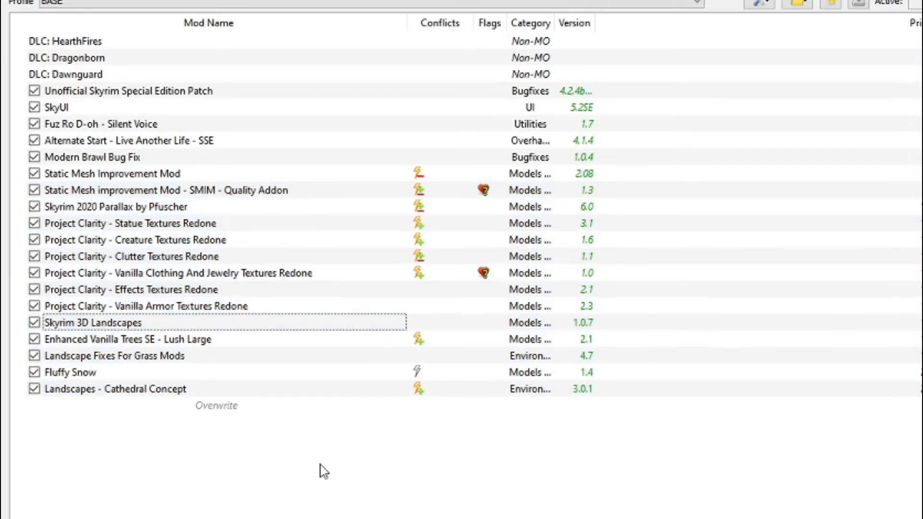
Examine which mods conflict with Fluffy Snow, Static Mesh Improvement Mod and the Project Clarity clothing and clutter textures
left_click(421, 373)
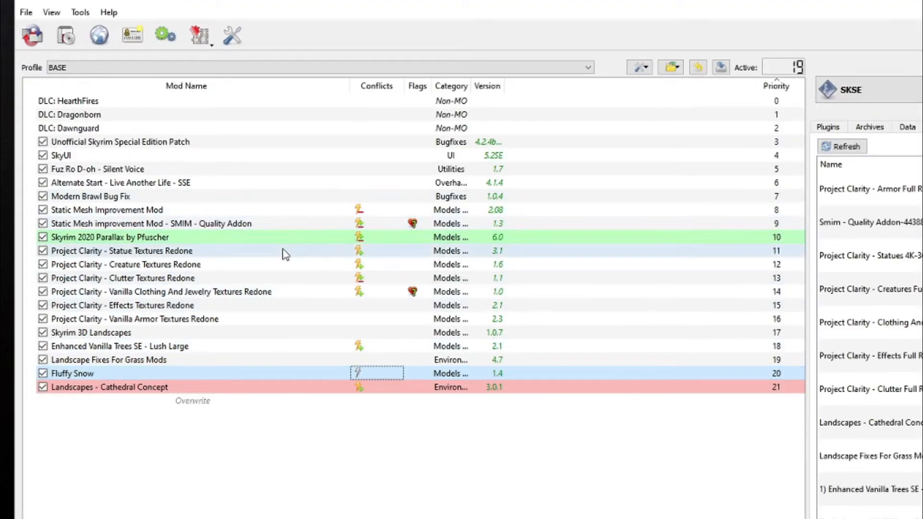
left_click(373, 210)
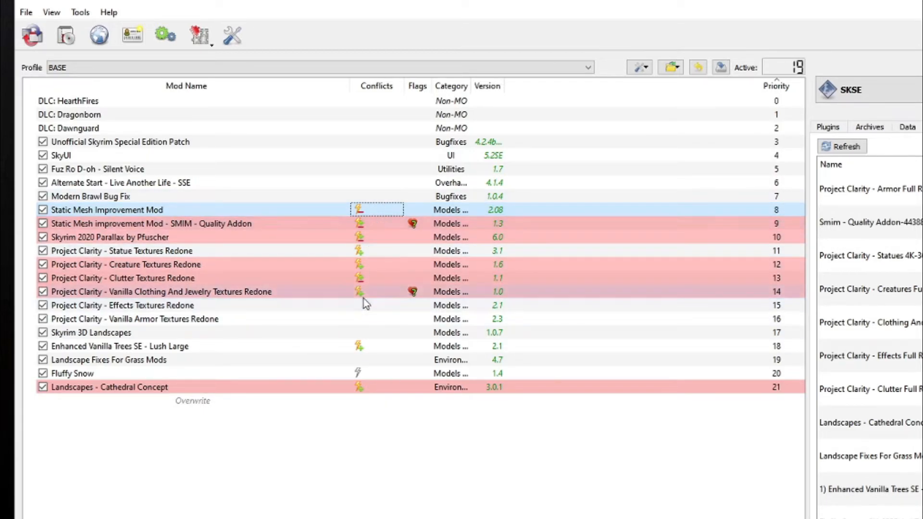
left_click(382, 292)
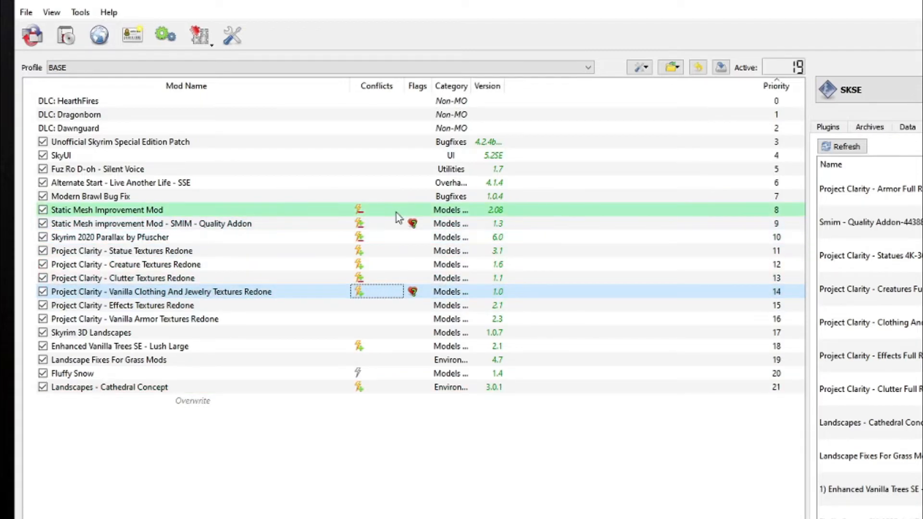
left_click(384, 281)
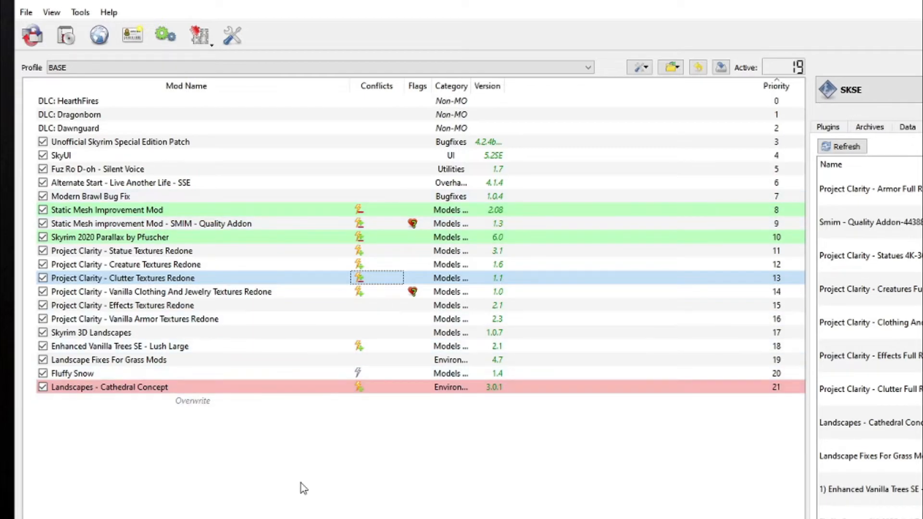
left_click(351, 504)
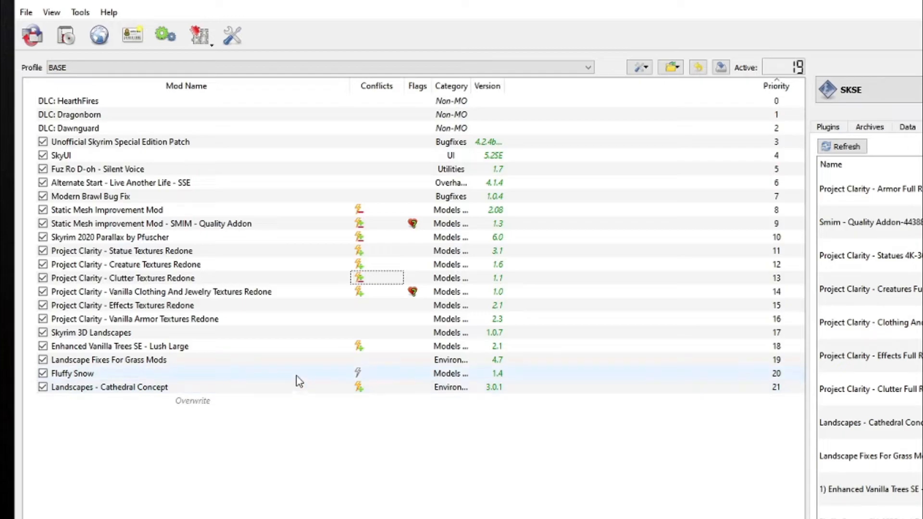
Move Fluffy Snow below Landscapes - Cathedral Concept in the mod order and check its file conflicts
left_click(358, 374)
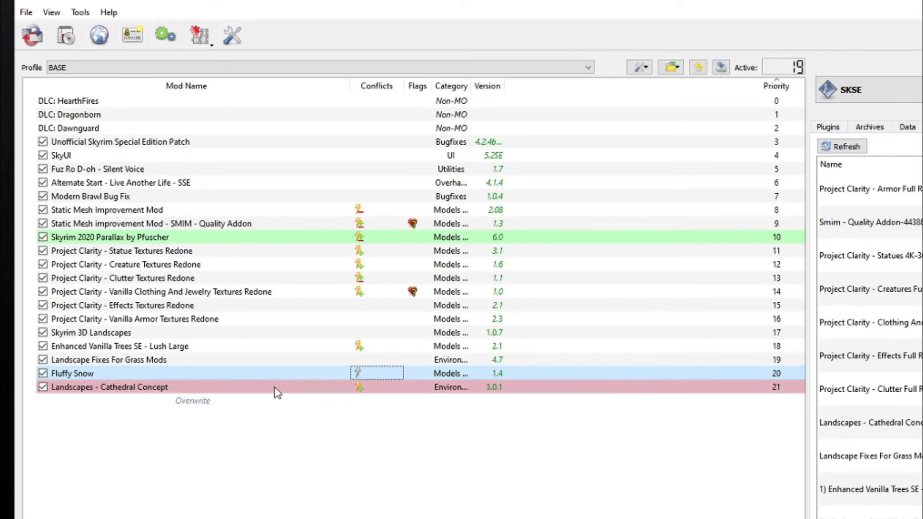
mouse_move(370, 374)
left_click_drag(301, 375, 298, 400)
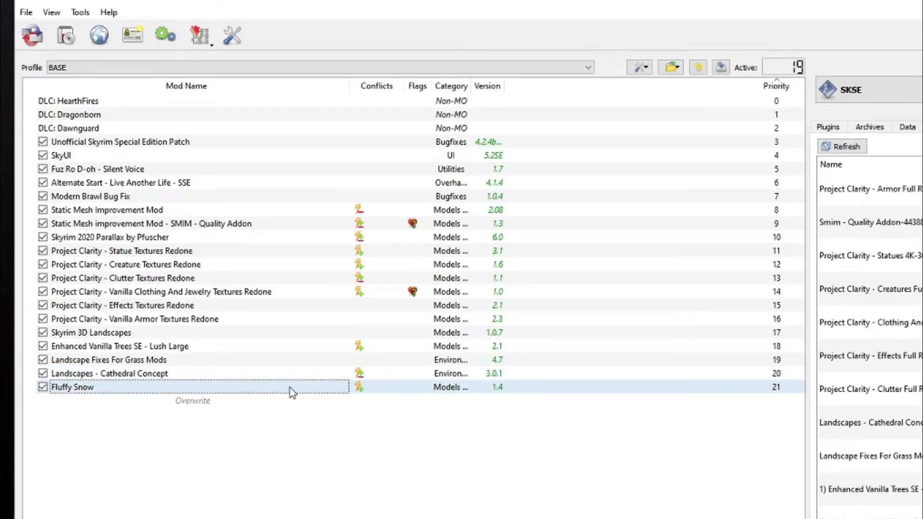
left_click(381, 390)
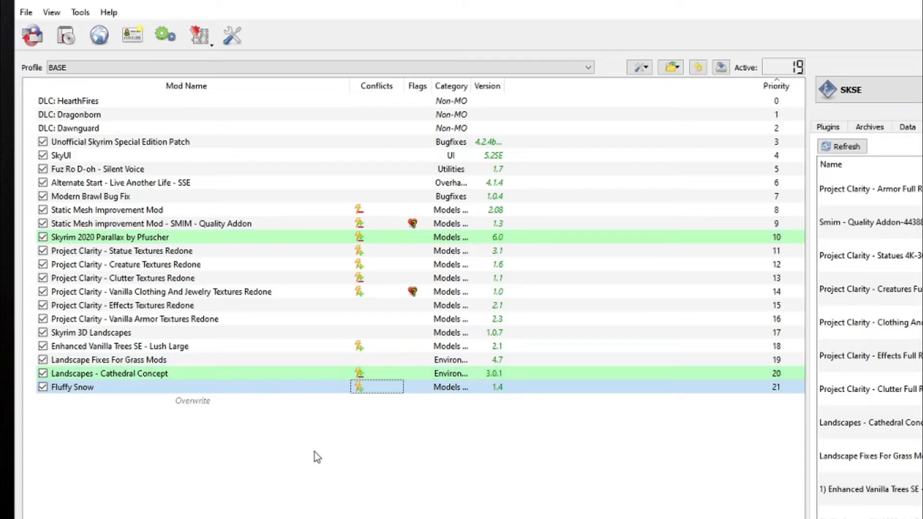
left_click(408, 430)
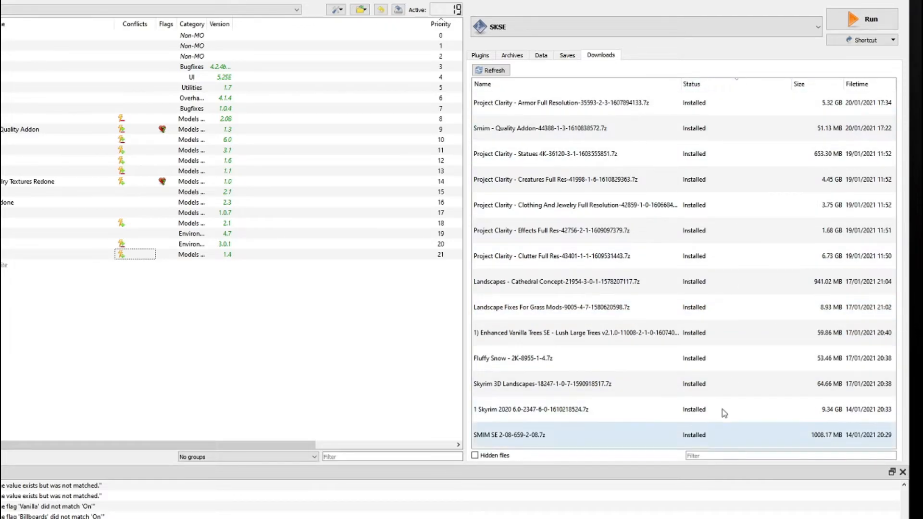
Hide all installed downloads from the downloads list without deleting them from disk
right_click(743, 290)
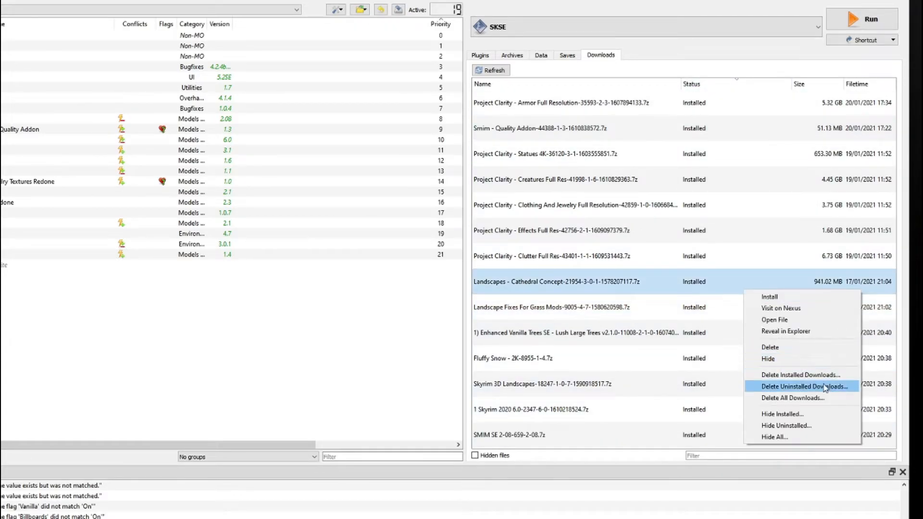
left_click(809, 417)
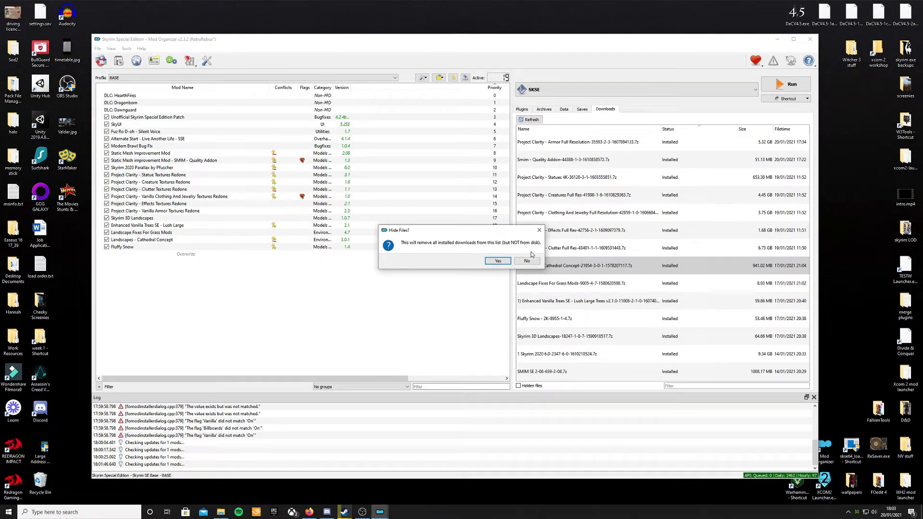
left_click(497, 260)
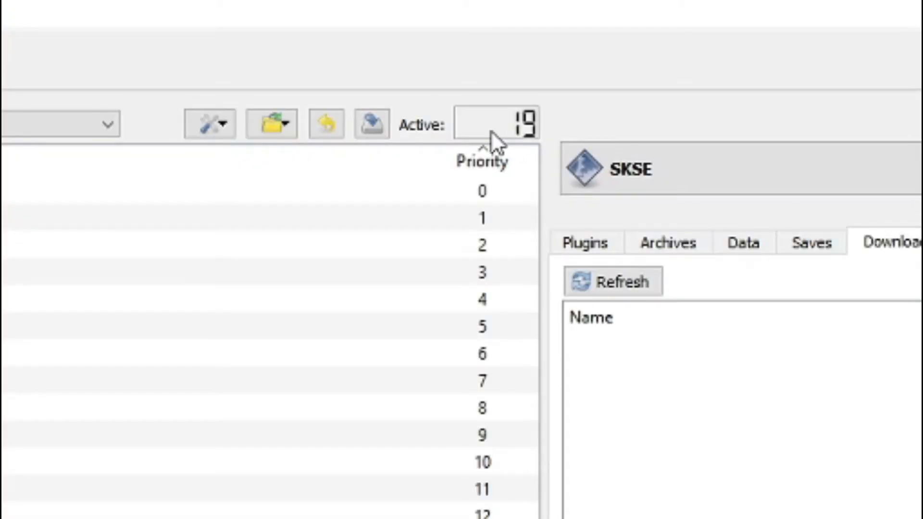
Check the number of active mods and the number of active plugins in the BASE profile
mouse_move(513, 55)
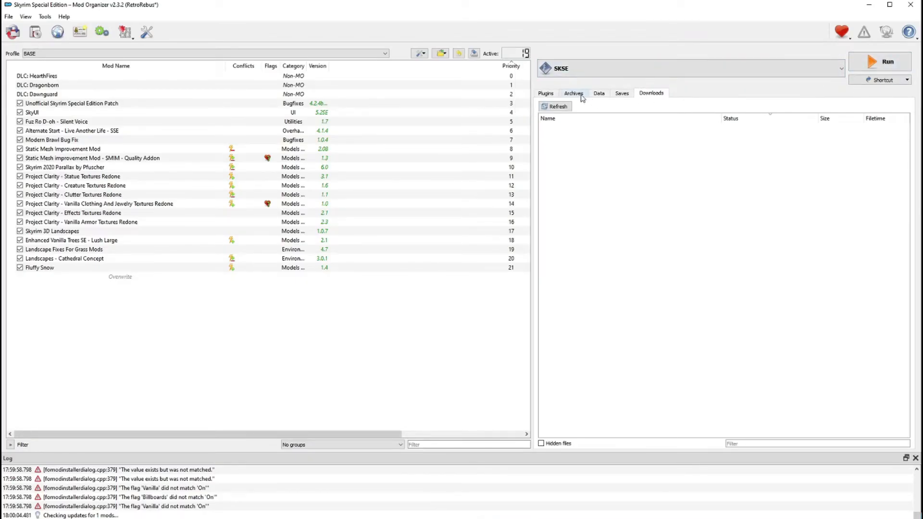
left_click(546, 93)
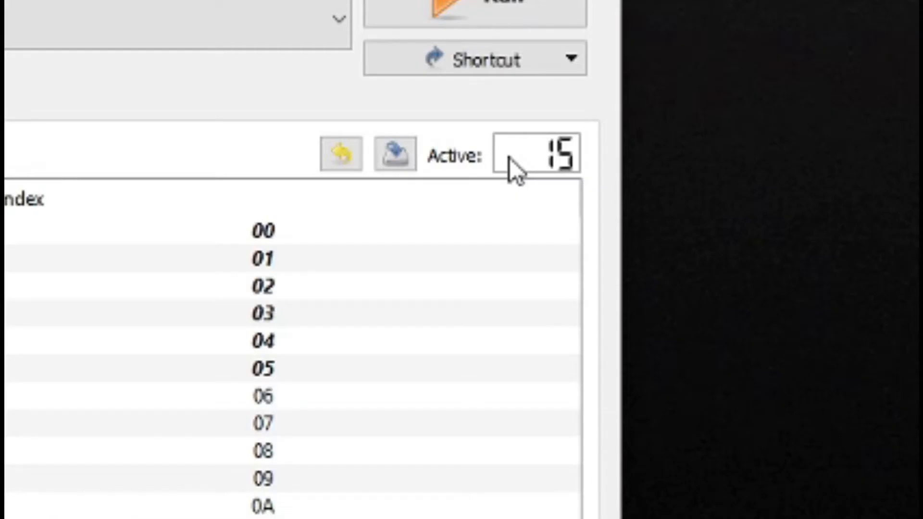
mouse_move(888, 109)
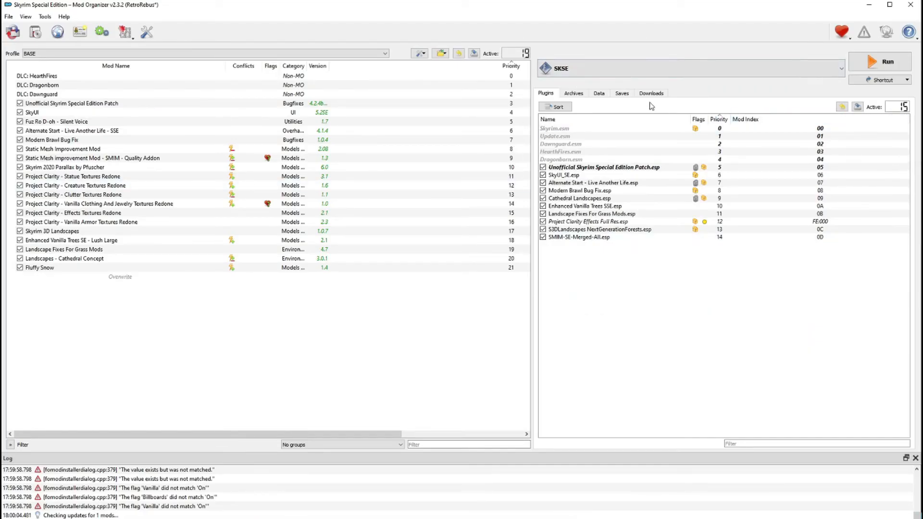
Install the downloaded Cathedral Weathers and Seasons and Supreme Rainstorms SE mods under their suggested names
left_click(651, 94)
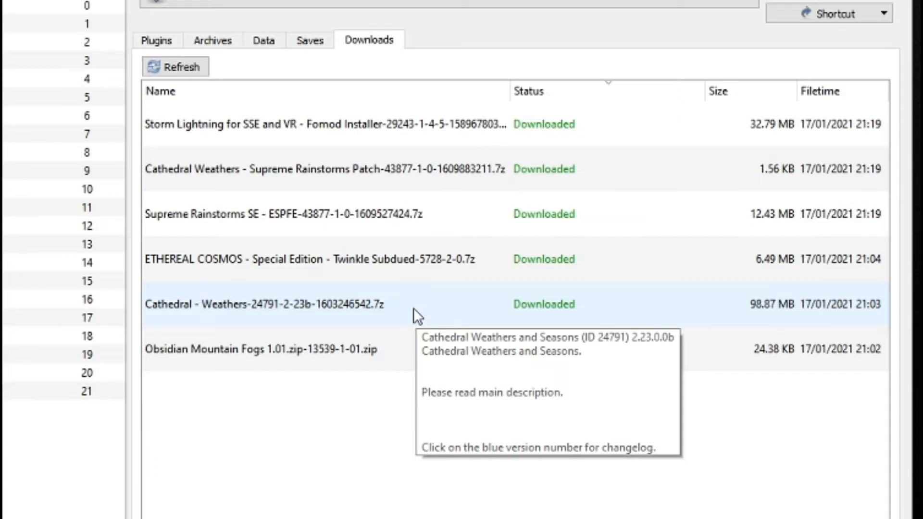
double_click(413, 314)
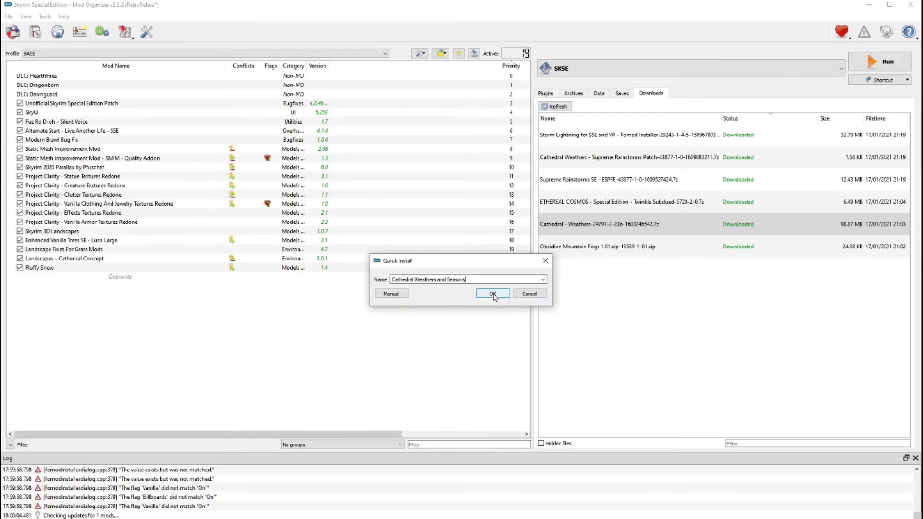
left_click(492, 295)
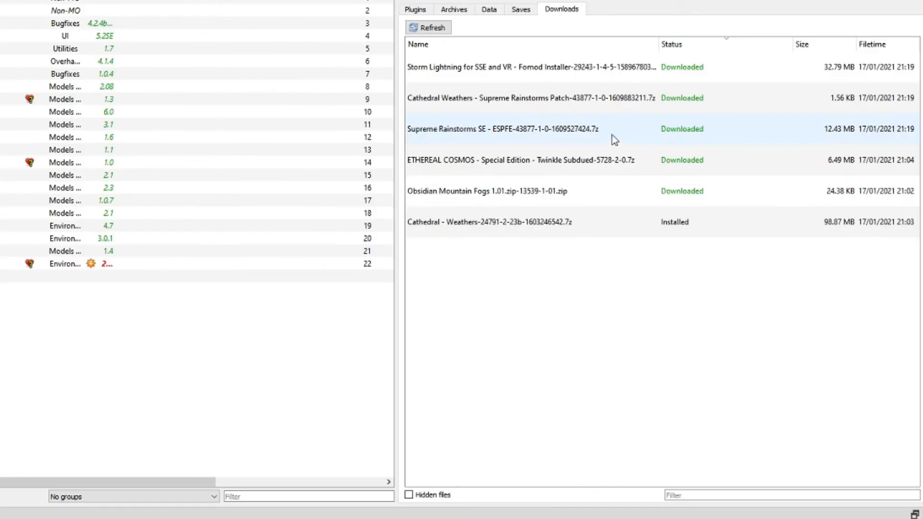
double_click(613, 139)
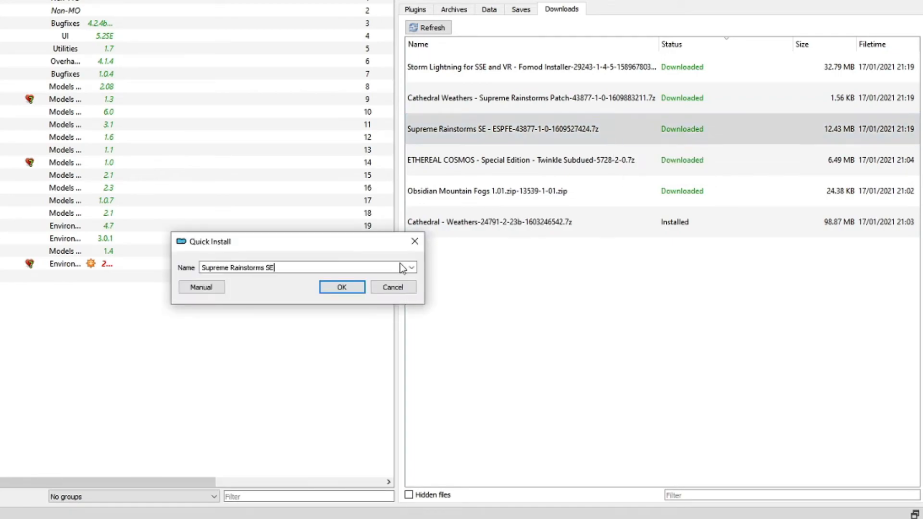
left_click(342, 288)
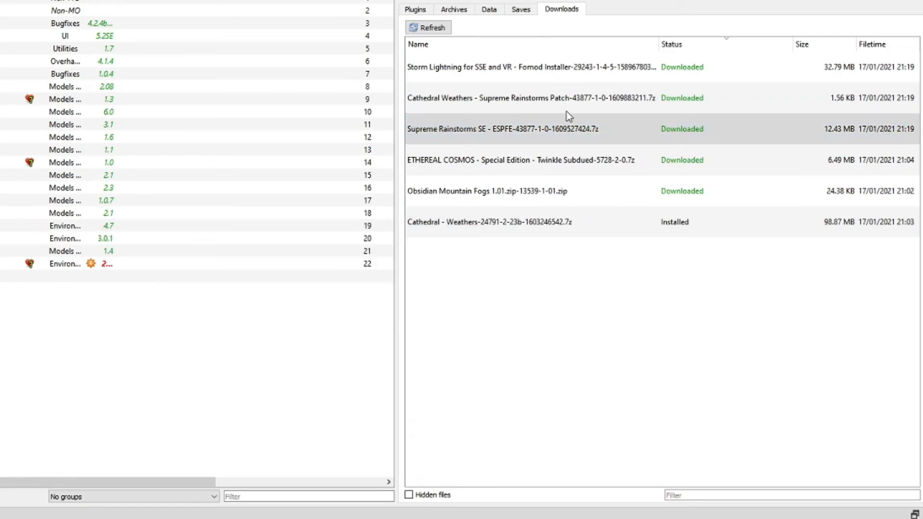
Install the Cathedral Weathers - Supreme Rainstorms Patch as a separate mod named Supreme Rainstorms SE PATCH CW
double_click(560, 98)
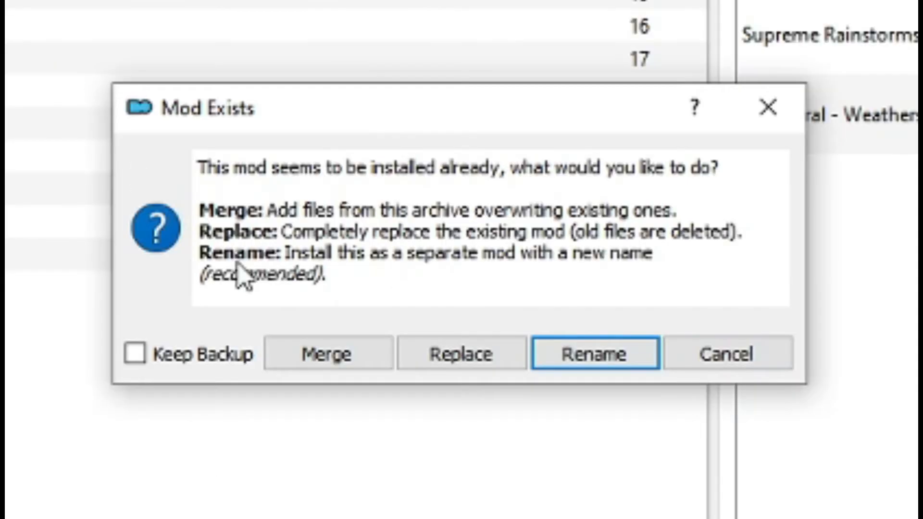
left_click(630, 363)
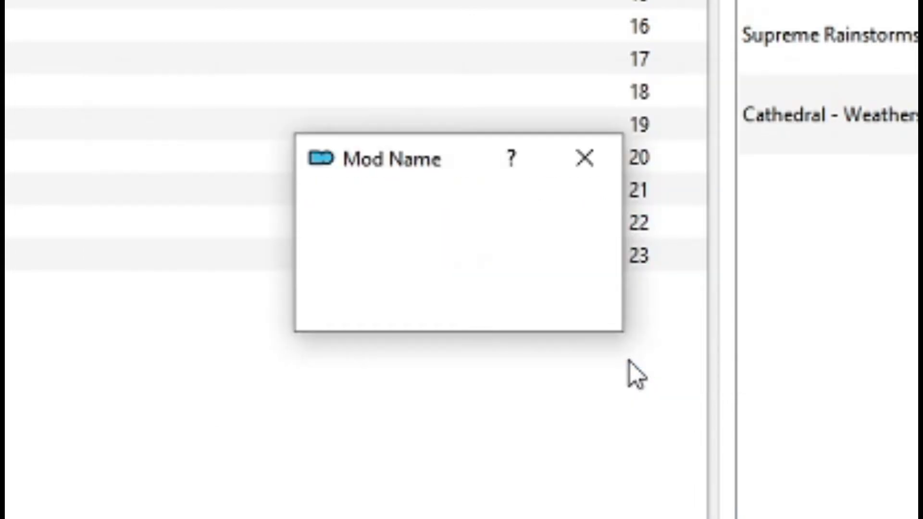
left_click(539, 245)
type("P")
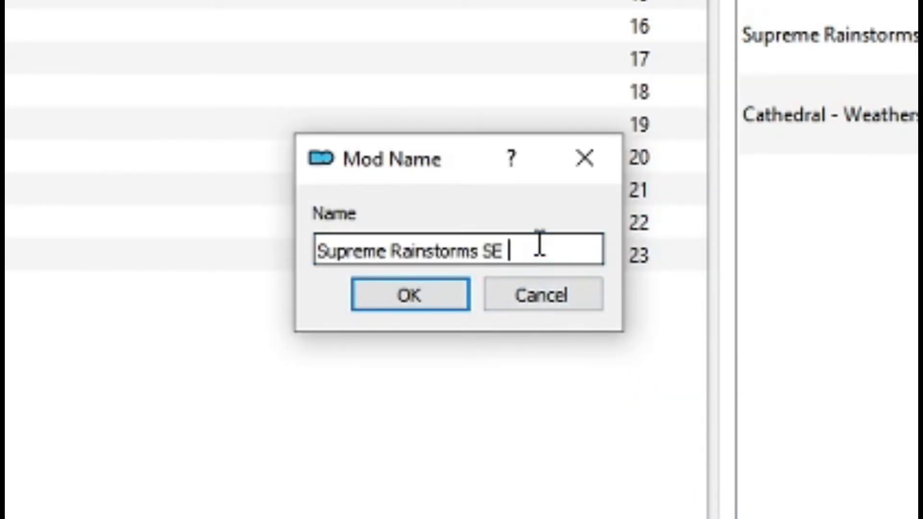
type("ATCH")
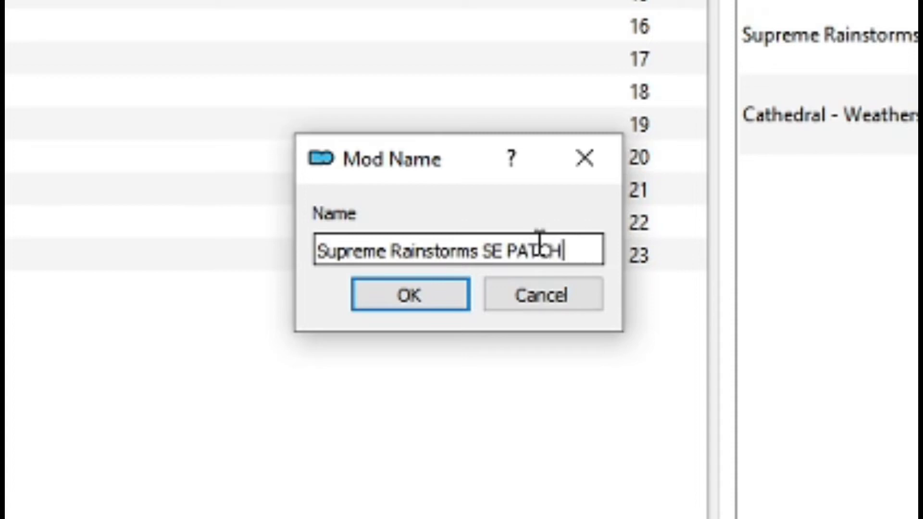
type(" CW")
key("Return")
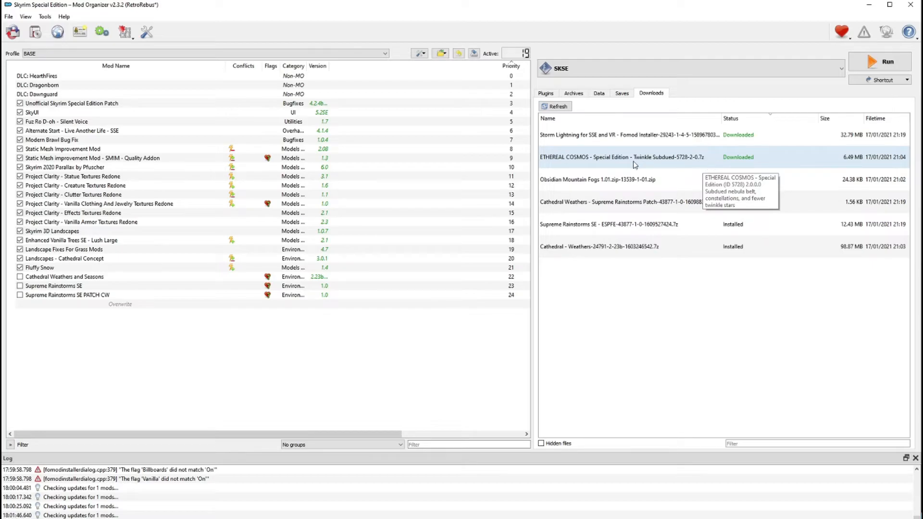
Install the downloaded ETHEREAL COSMOS - Special Edition Twinkle Subdued archive under its suggested name
double_click(679, 167)
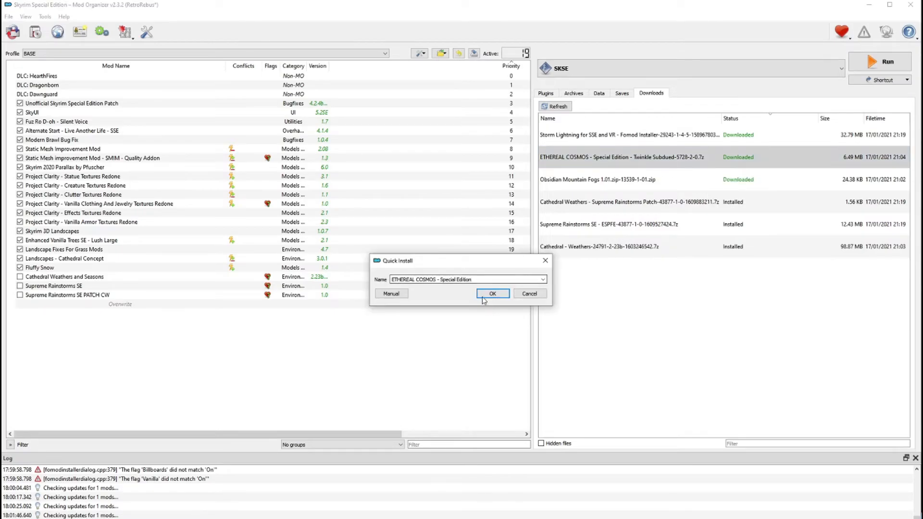
left_click(490, 293)
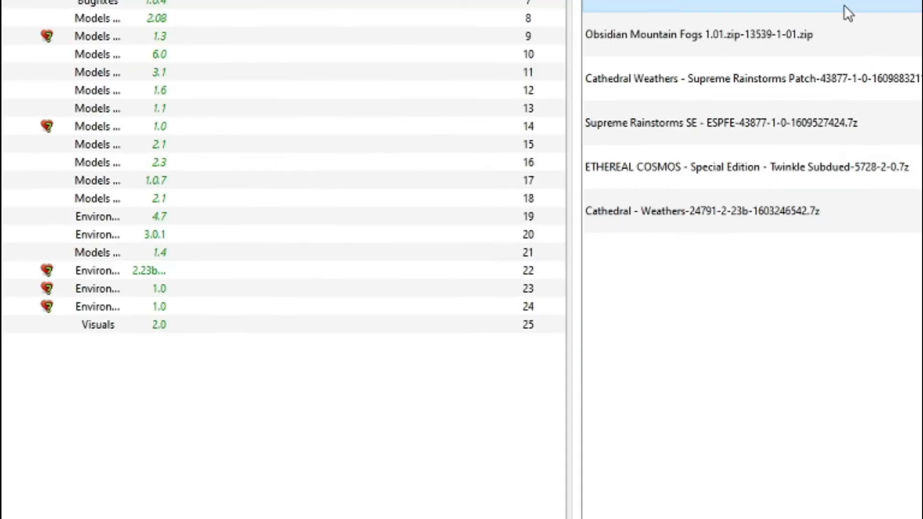
Install Storm Lightning for Skyrim Special Edition 1.5.97 with the ESL Flagged plugin and Halo On (Level 0) for all night and day sheets and forks
double_click(440, 89)
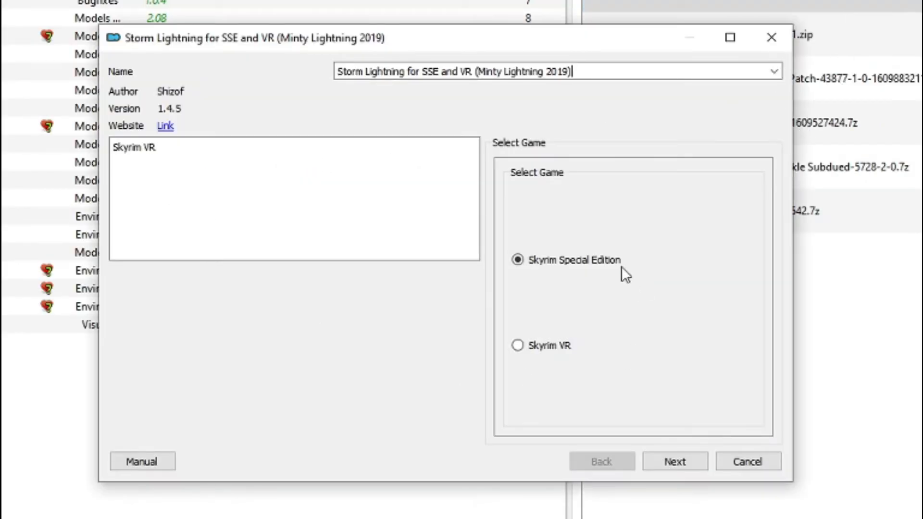
left_click(695, 463)
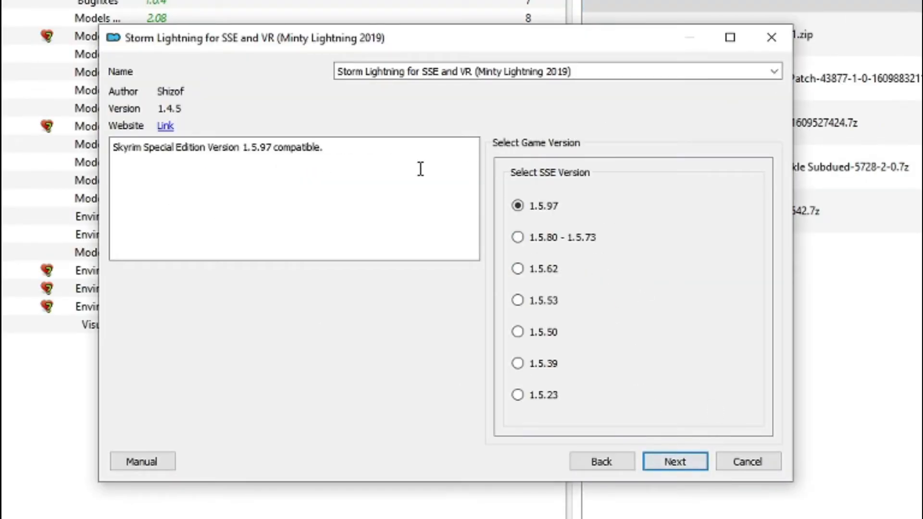
left_click(691, 463)
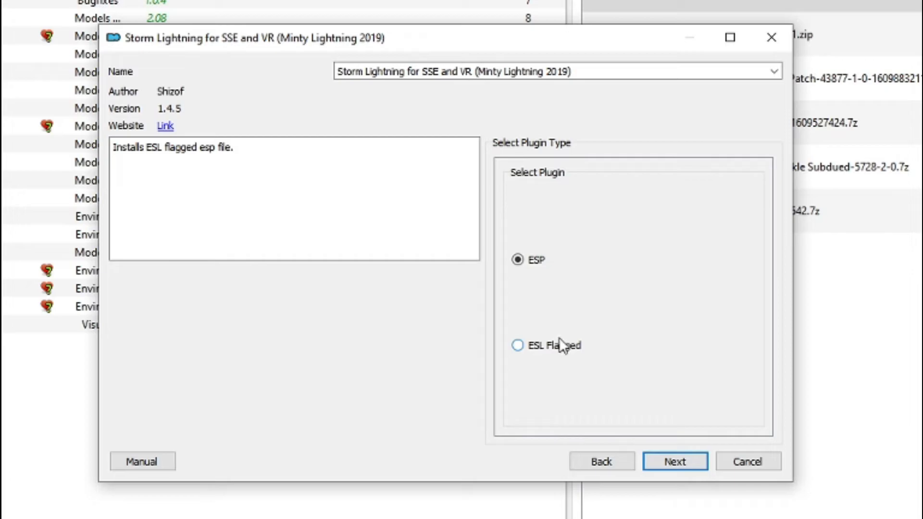
left_click(518, 347)
left_click(685, 464)
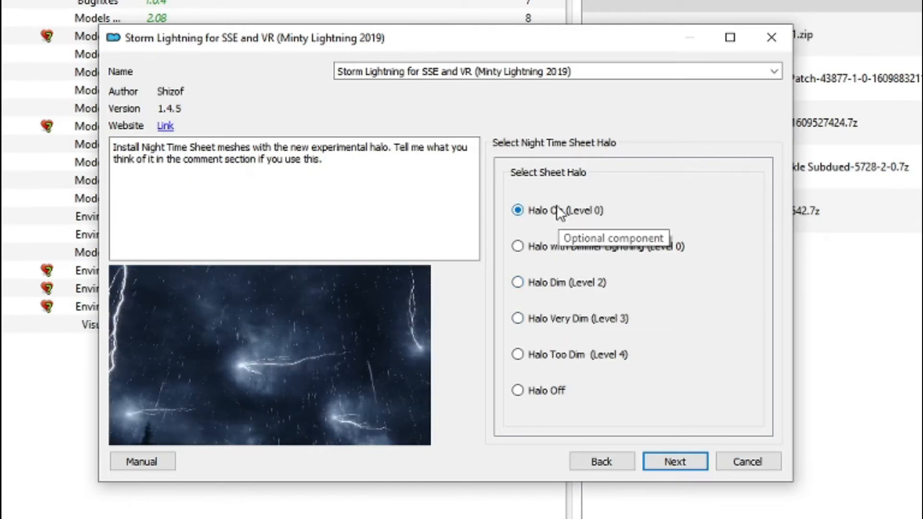
left_click(682, 462)
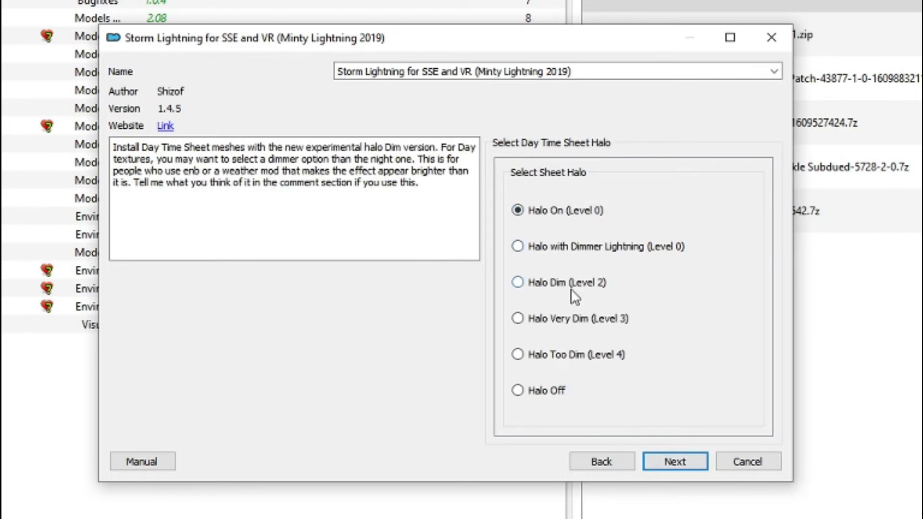
left_click(681, 464)
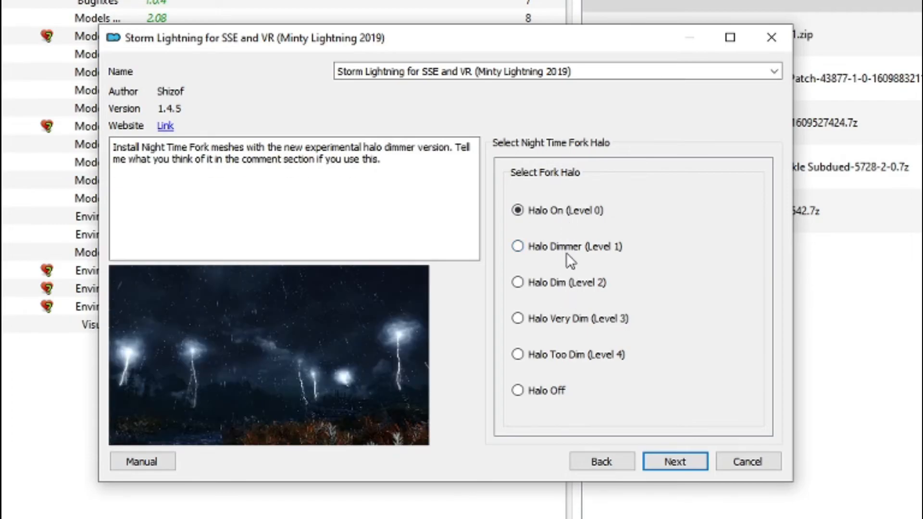
left_click(672, 460)
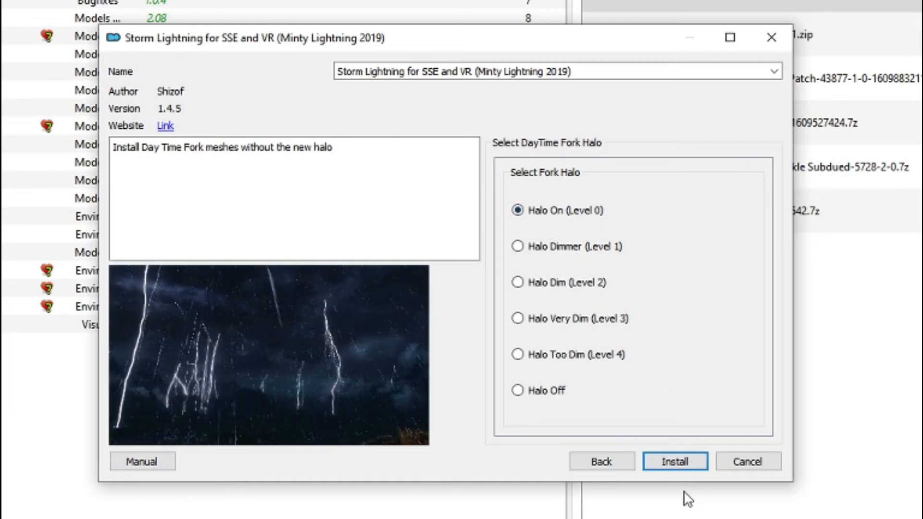
left_click(696, 463)
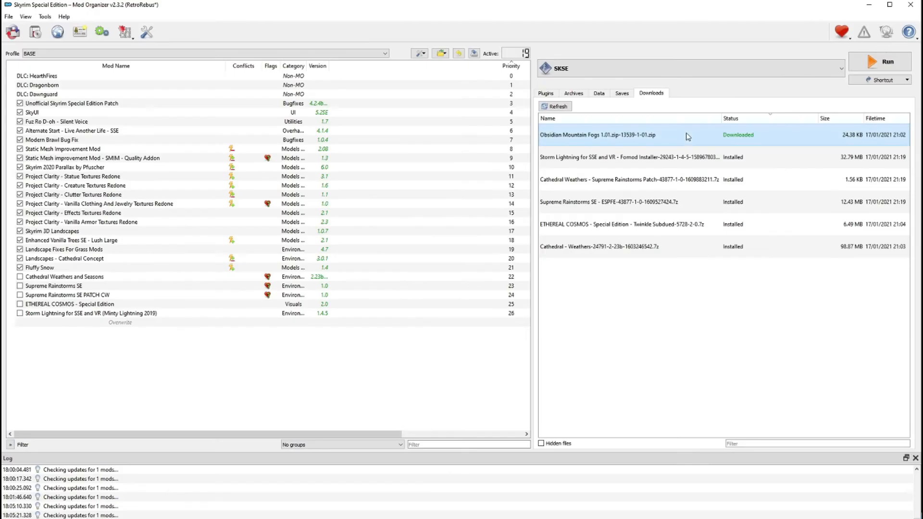
Install Obsidian Mountain Fogs and enable all mods from Cathedral Weathers and Seasons through Obsidian Mountain Fogs together
double_click(421, 150)
left_click(14, 488)
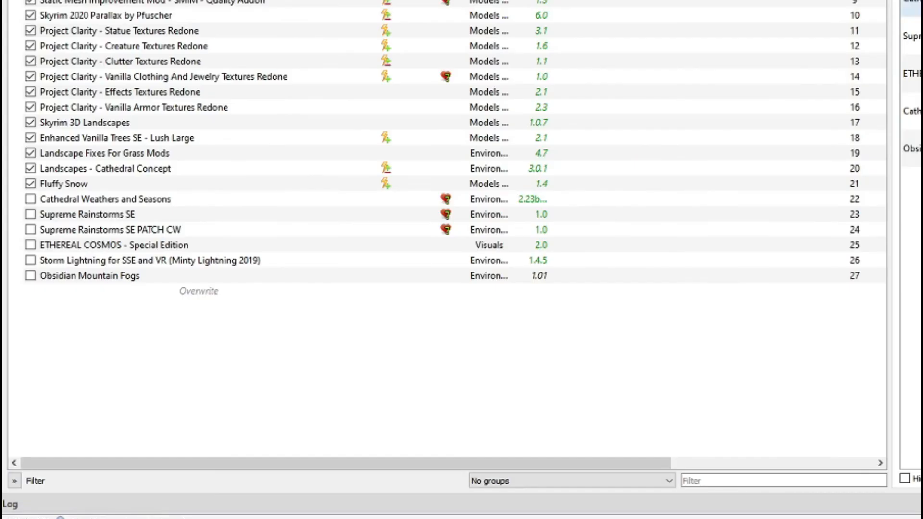
left_click(268, 279)
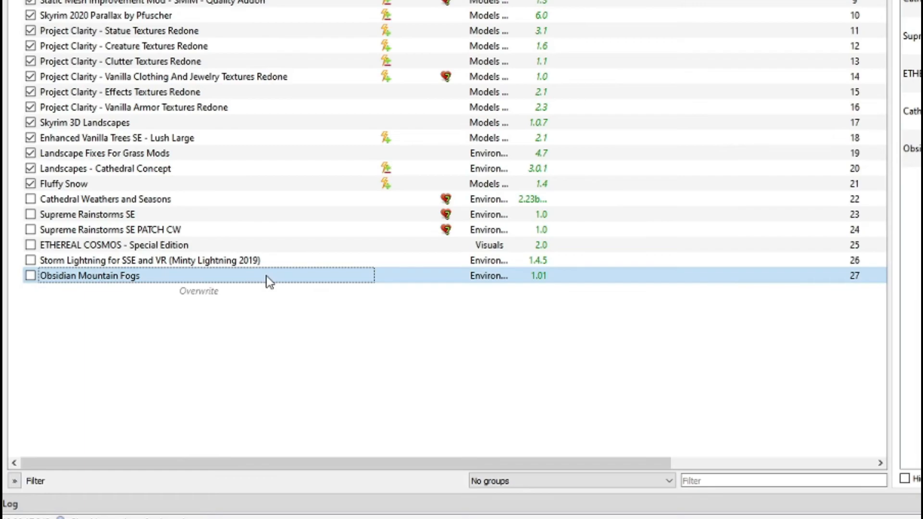
left_click(215, 201, "shift")
right_click(315, 231)
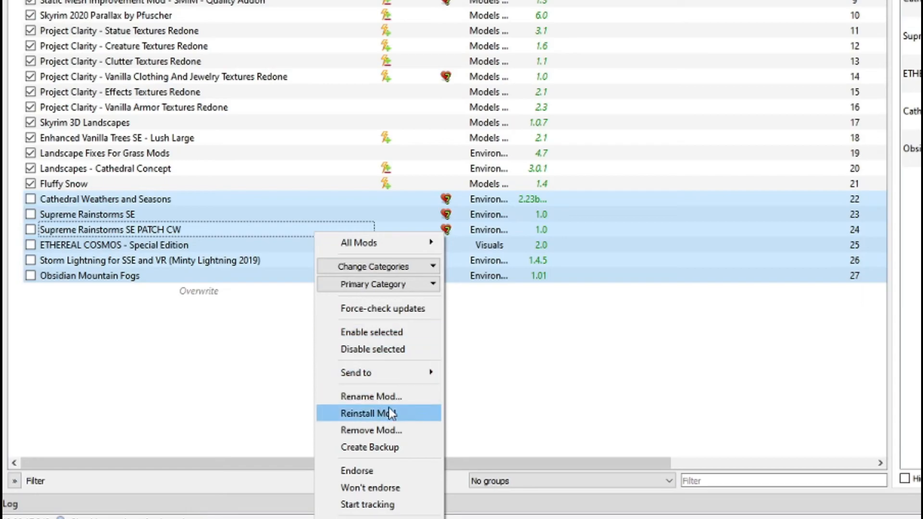
left_click(367, 333)
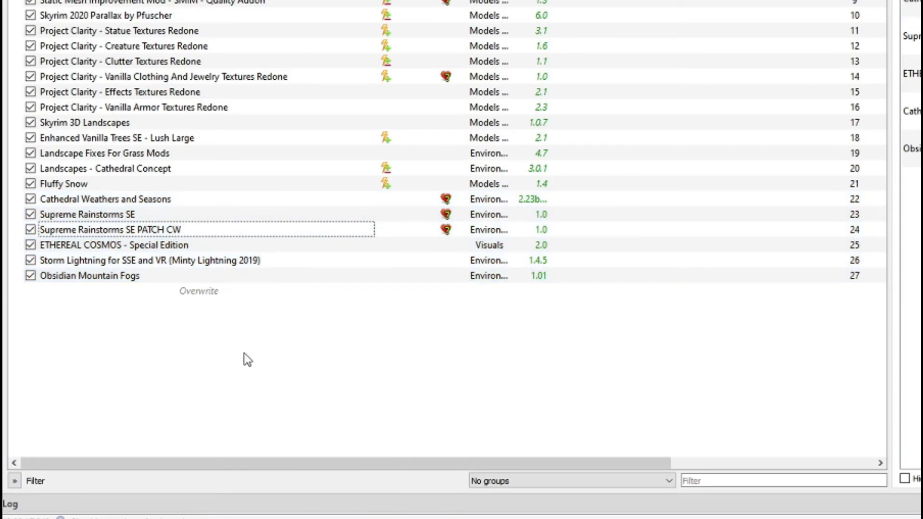